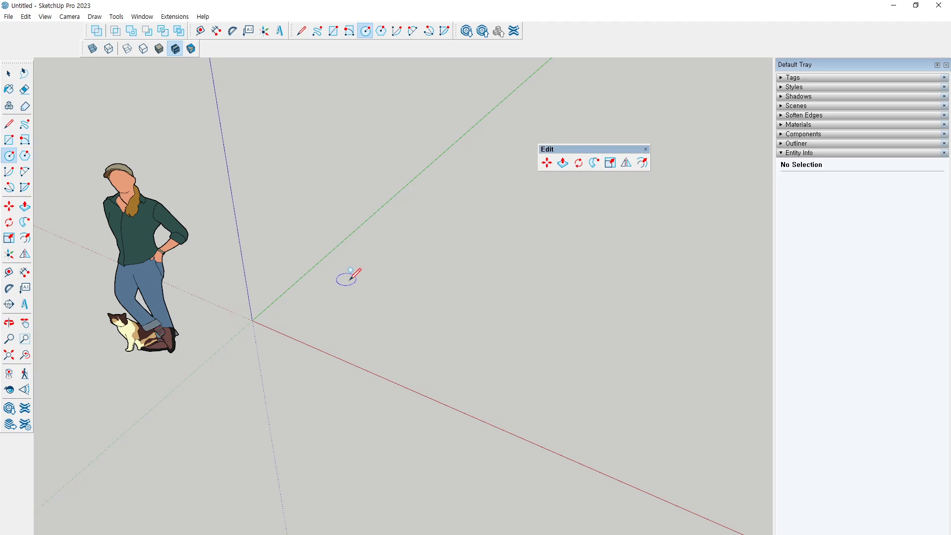
- Draw an eight-segment circle with a radius of about 410 mm on the ground plane near the origin
left_click(343, 309)
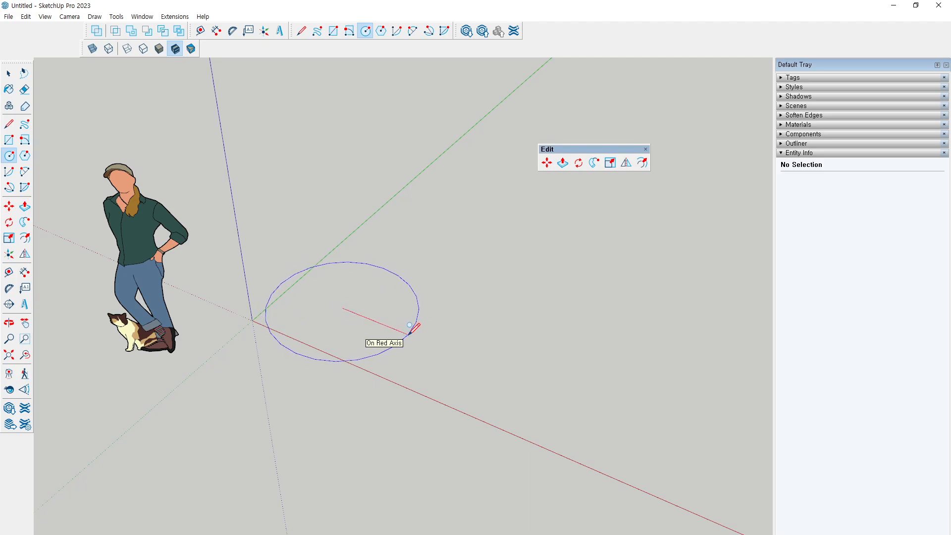
key("Escape")
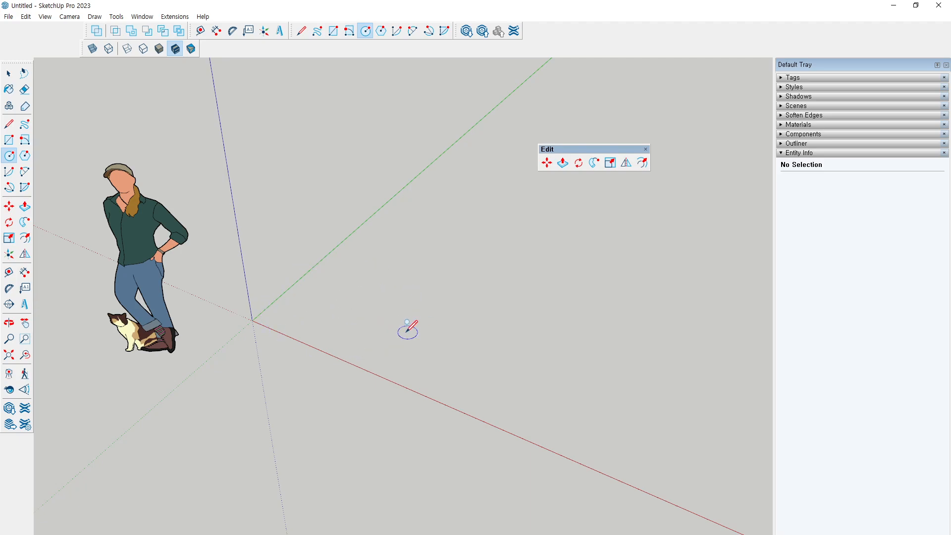
left_click(382, 321)
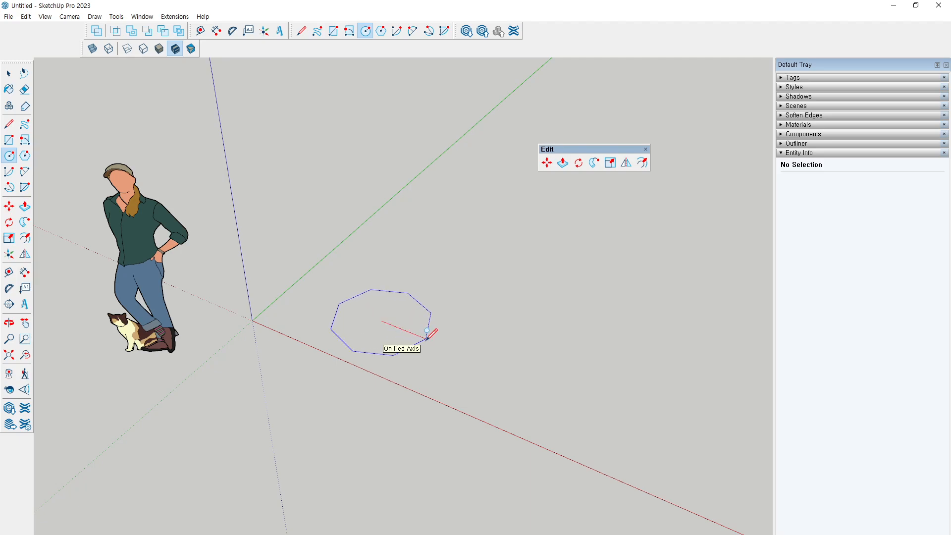
left_click(427, 339)
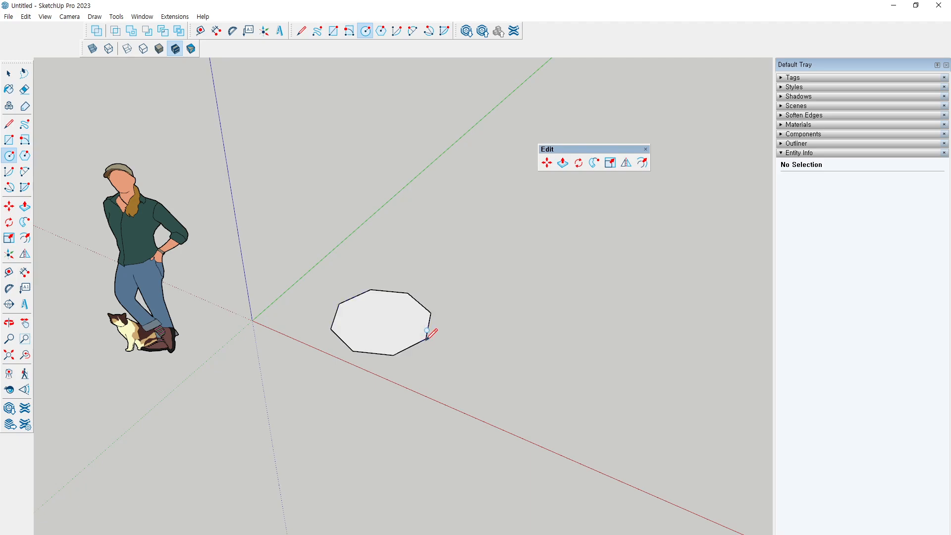
- Draw an eight-sided polygon with a radius of about 377 mm beside the circle, centred along the red axis direction from it
left_click(26, 155)
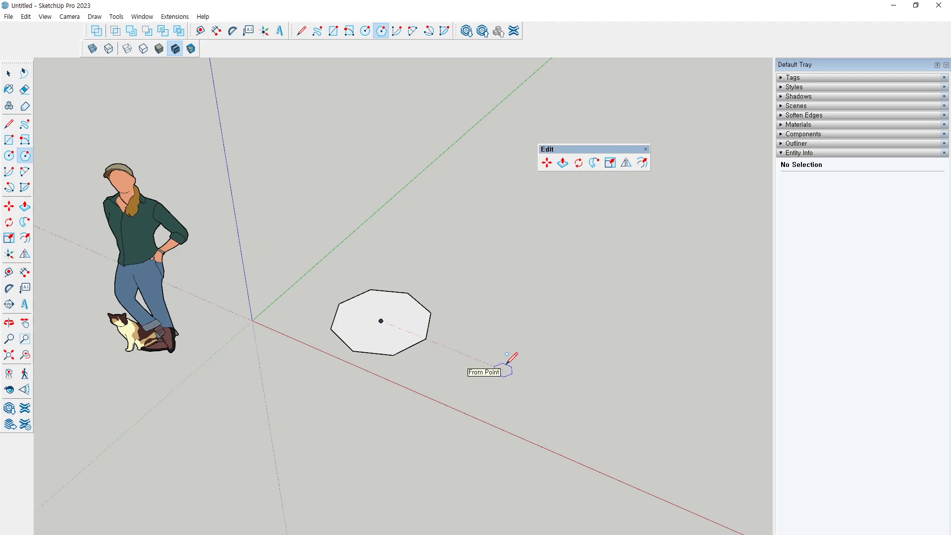
left_click(503, 370)
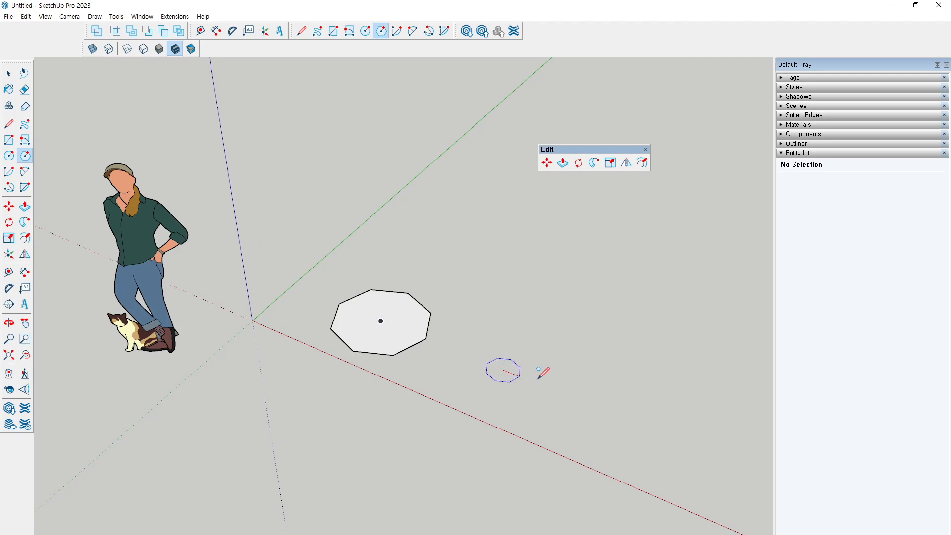
left_click(551, 388)
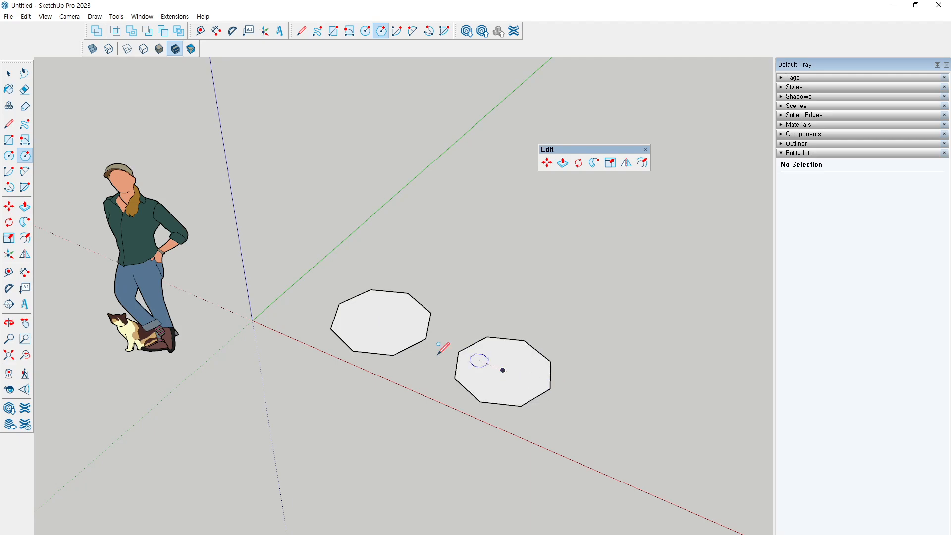
- Examine the entity properties of the polygon's outline and of the circle's outline
middle_click_drag(439, 352, 414, 310)
key("p")
left_click(374, 328)
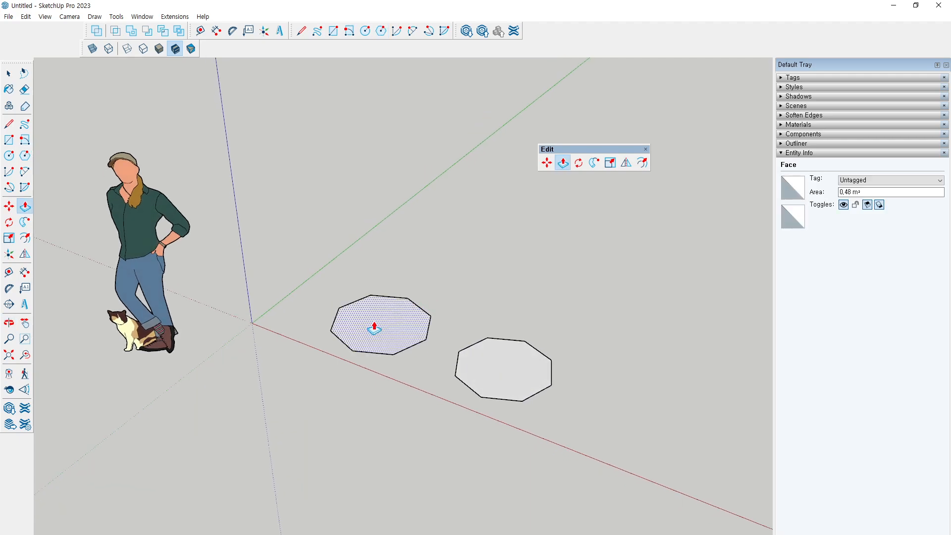
key("space")
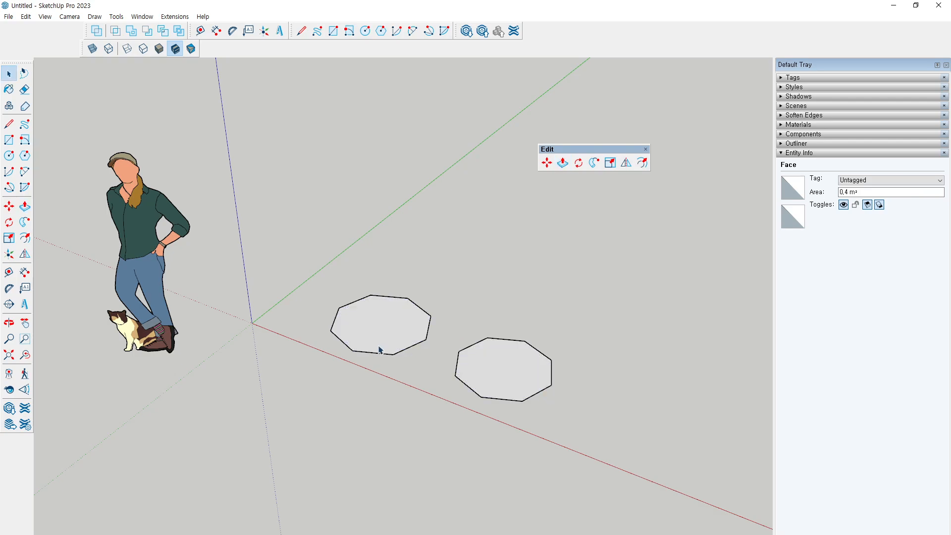
left_click(378, 356)
left_click(378, 356)
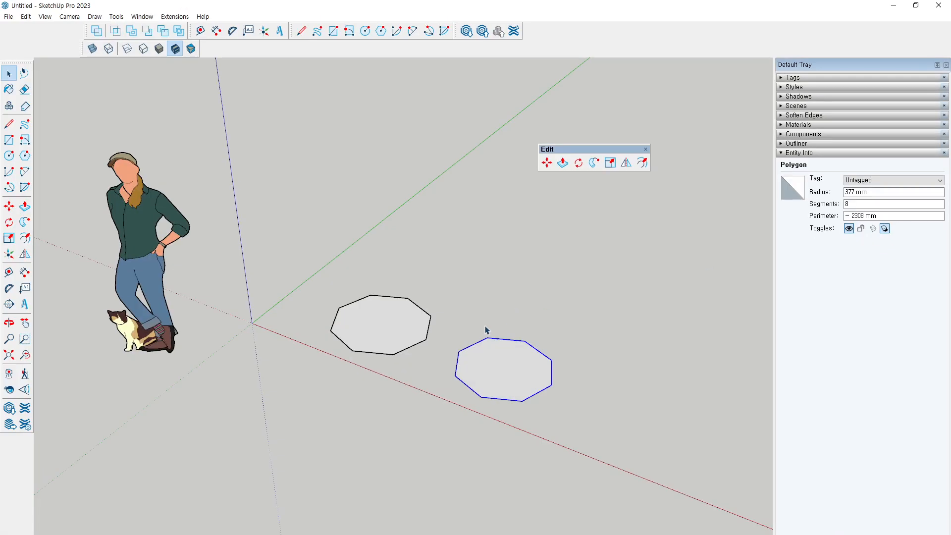
left_click(429, 329)
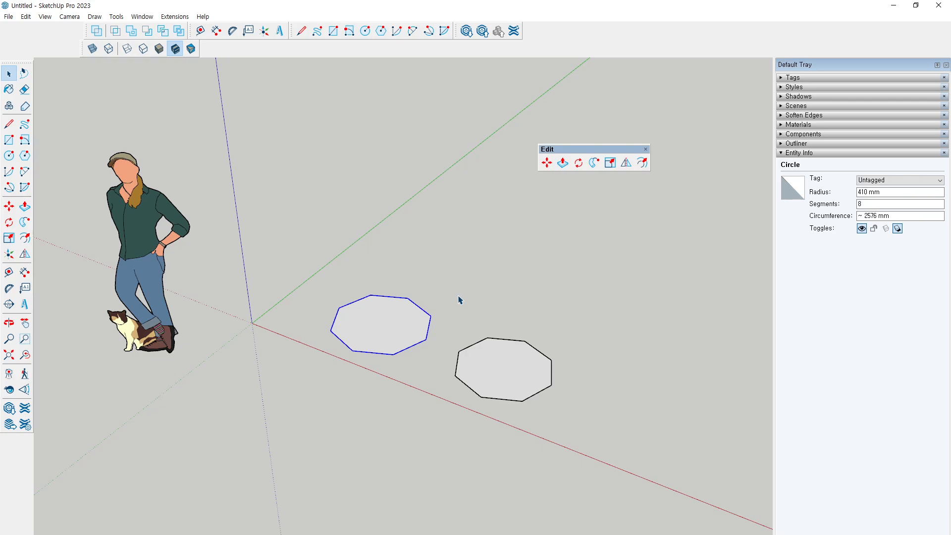
- Push/Pull the circle's face upward into a solid and extrude the polygon's face to the same height
key("p")
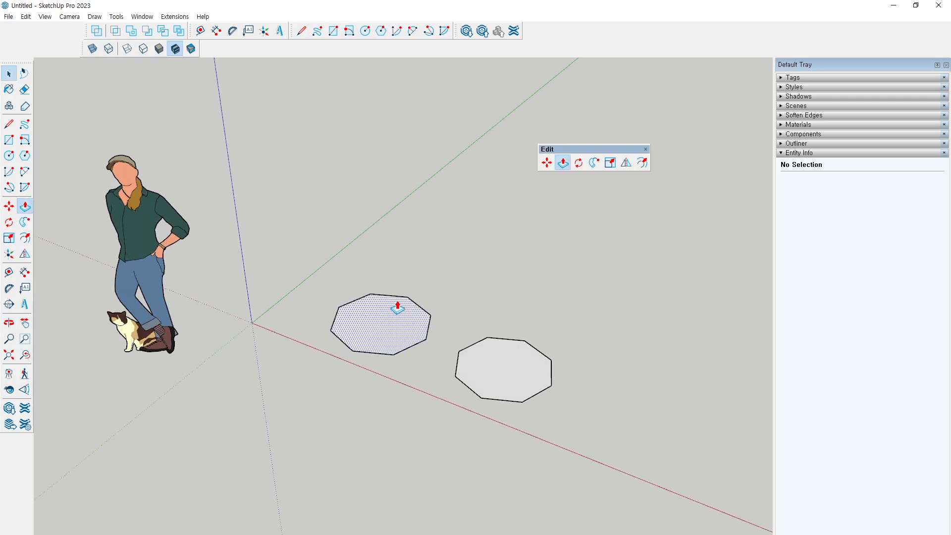
left_click_drag(380, 322, 382, 228)
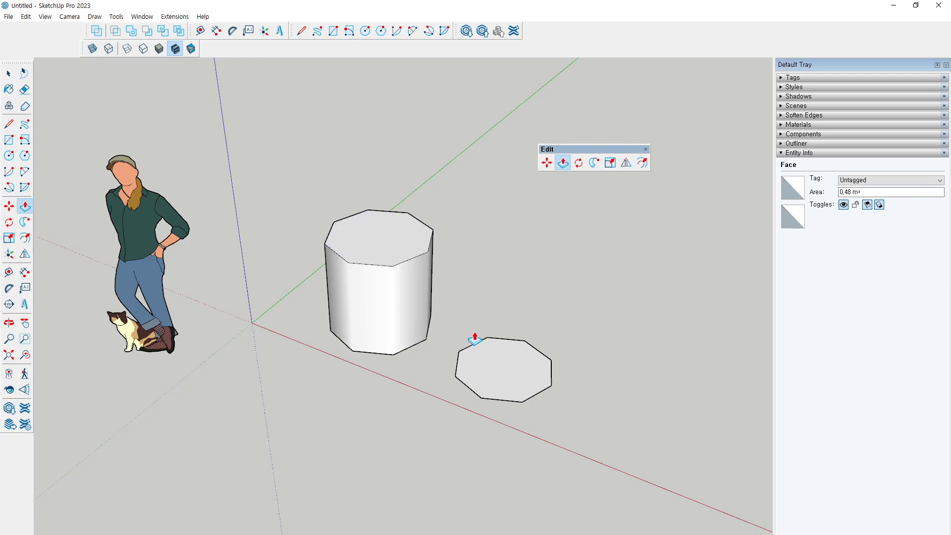
left_click_drag(486, 354, 394, 251)
middle_click_drag(431, 323, 461, 325)
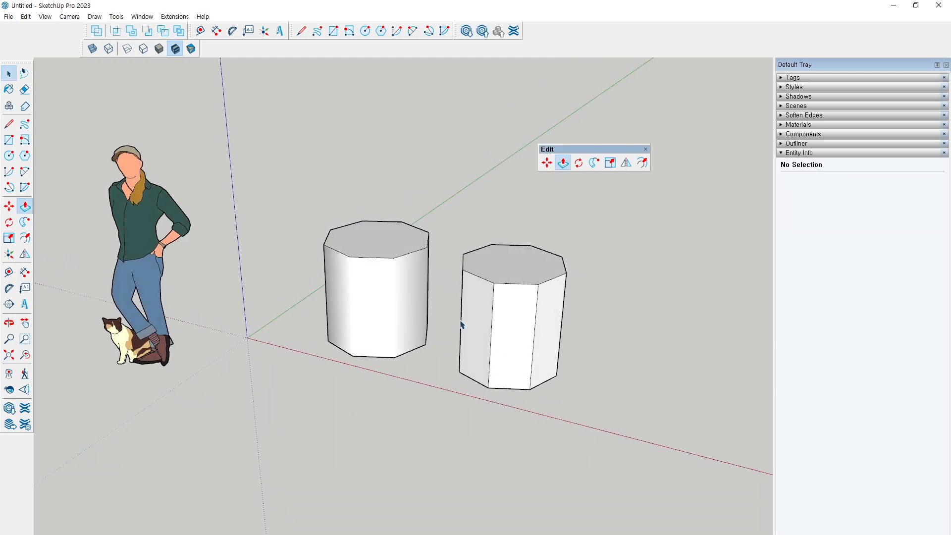
- Compare the side faces of the circle-based and polygon-based solids by selecting them one at a time
key("space")
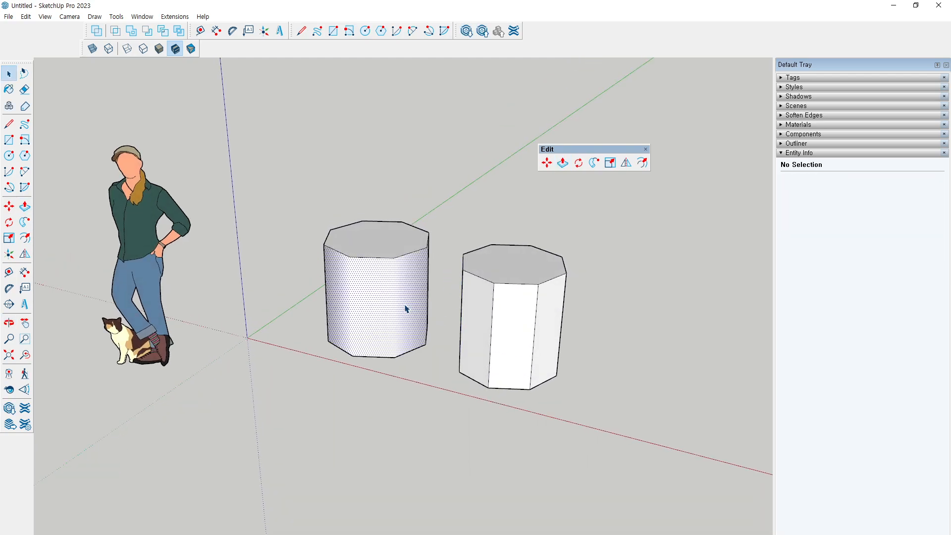
left_click(473, 317)
left_click(525, 323)
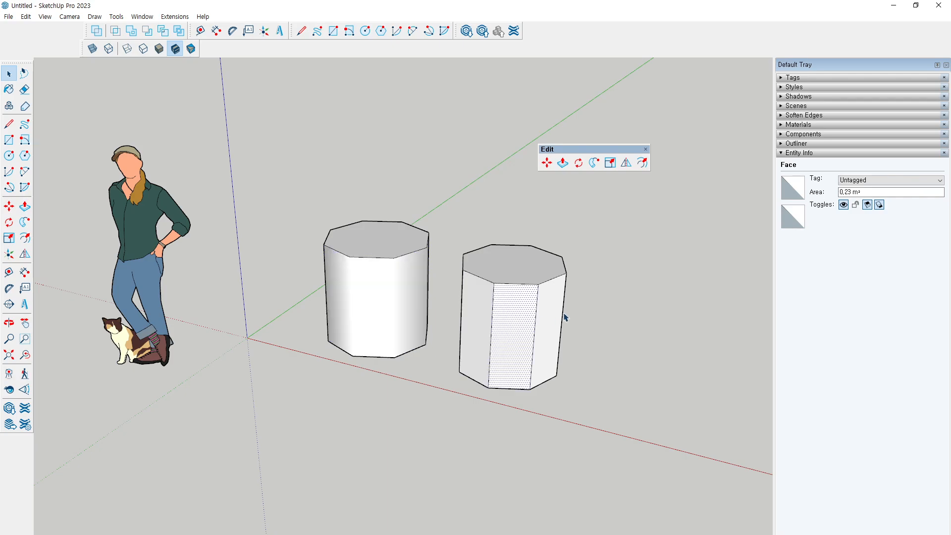
left_click(550, 317)
left_click(514, 315)
left_click(438, 313)
left_click(385, 299)
key("ctrl+2")
mouse_move(330, 269)
left_mouse_down()
mouse_move(346, 287)
mouse_move(426, 271)
left_mouse_up()
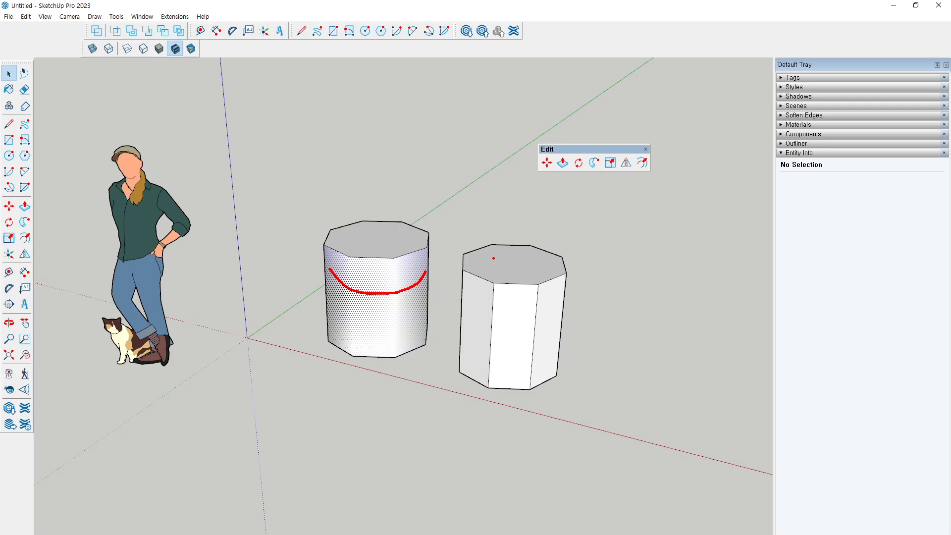
key("Escape")
left_click(424, 174)
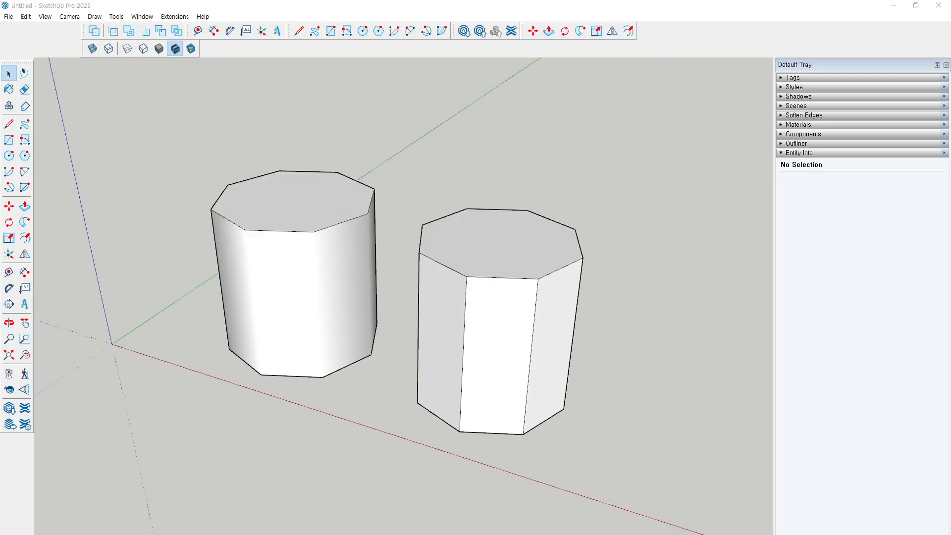
middle_click_drag(382, 166, 405, 190)
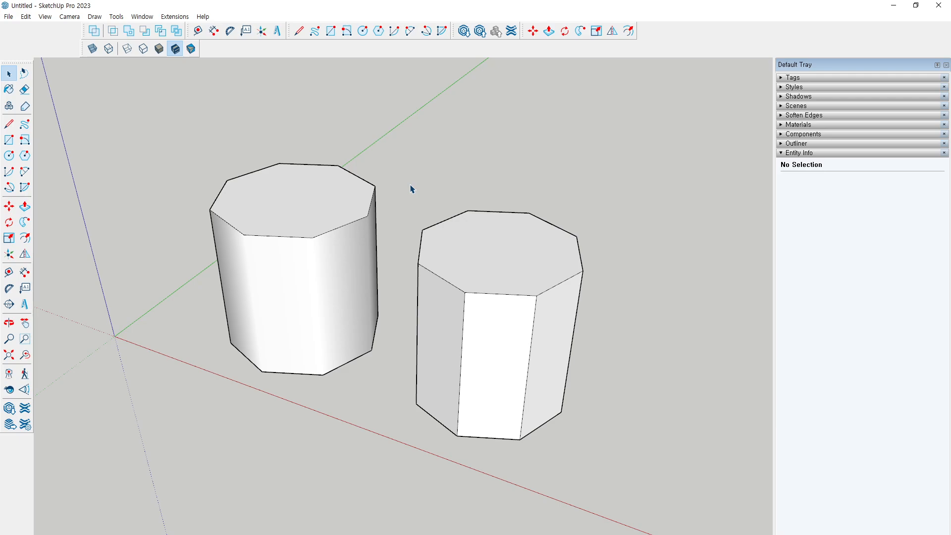
- Try erasing the top outline of the polygon-based prism with the Eraser and undo the erasure
key("e")
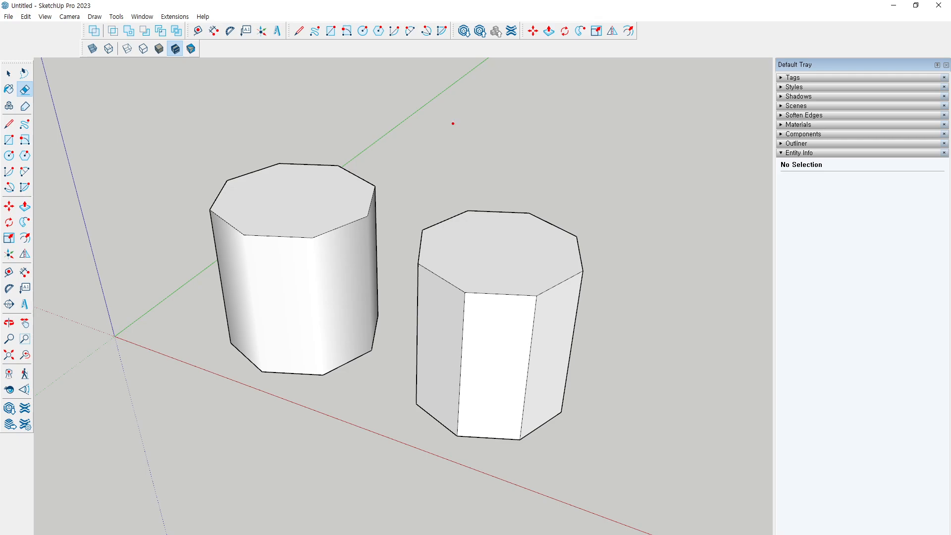
left_click_drag(478, 74, 421, 131)
mouse_move(484, 75)
left_mouse_down()
mouse_move(524, 101)
mouse_move(422, 132)
left_mouse_up()
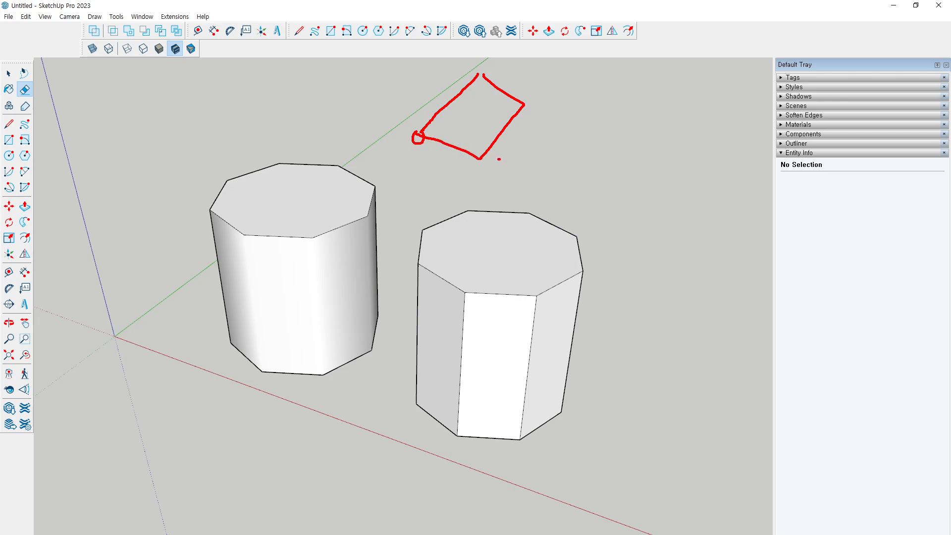
left_click_drag(499, 159, 604, 161)
key("Escape")
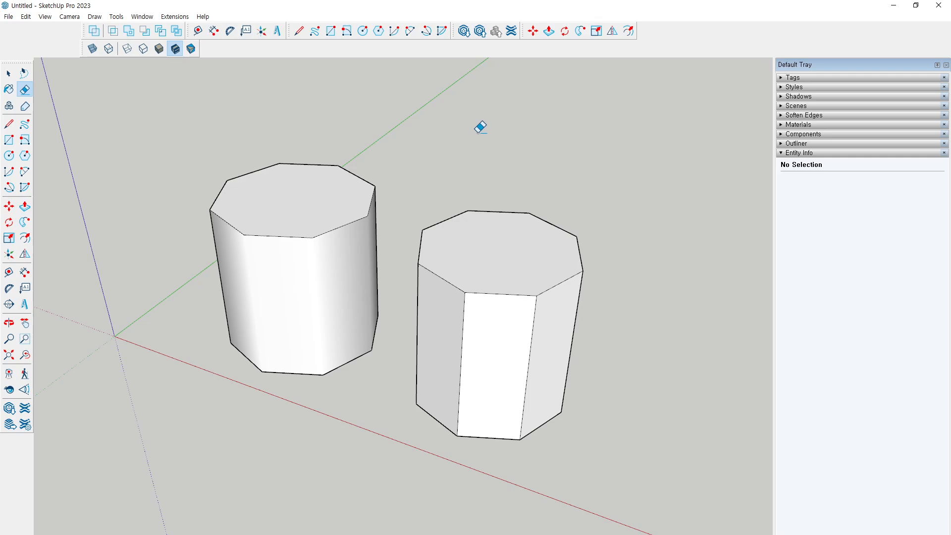
key("ctrl")
middle_click_drag(482, 129, 484, 141)
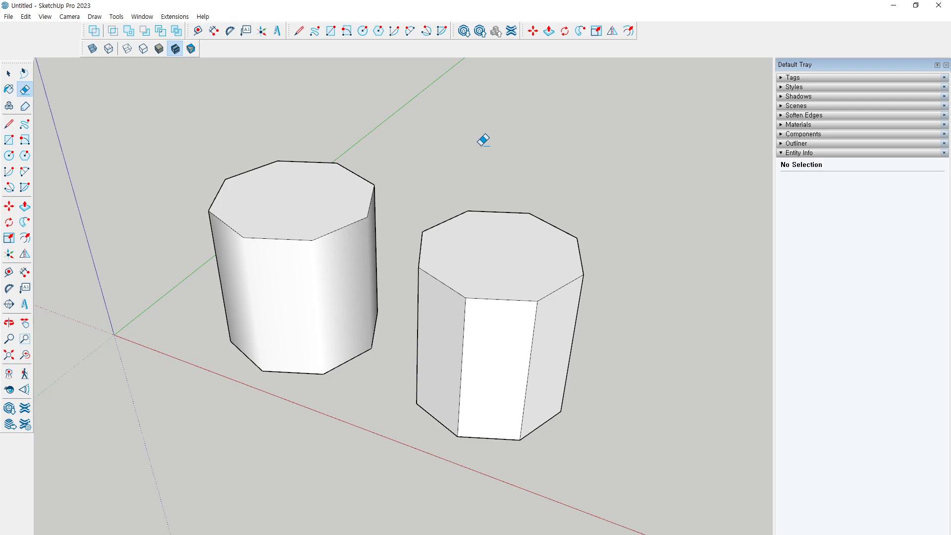
mouse_move(483, 139)
middle_mouse_down()
mouse_move(476, 187)
mouse_move(437, 166)
middle_mouse_up()
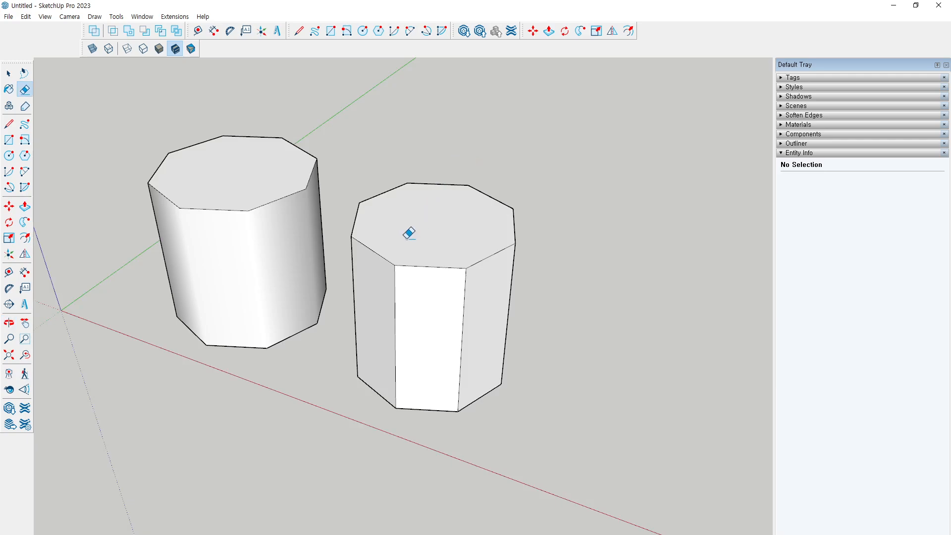
left_click_drag(425, 289, 426, 231)
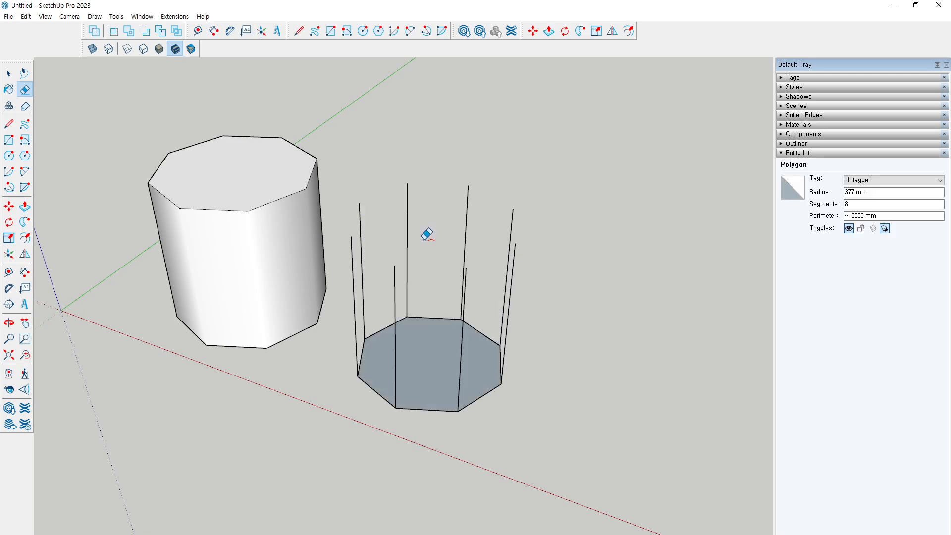
key("ctrl+z")
- Try erasing the polygon prism's front vertical edges and its top outline, undoing each erasure
left_click_drag(376, 285, 448, 305)
key("ctrl+z")
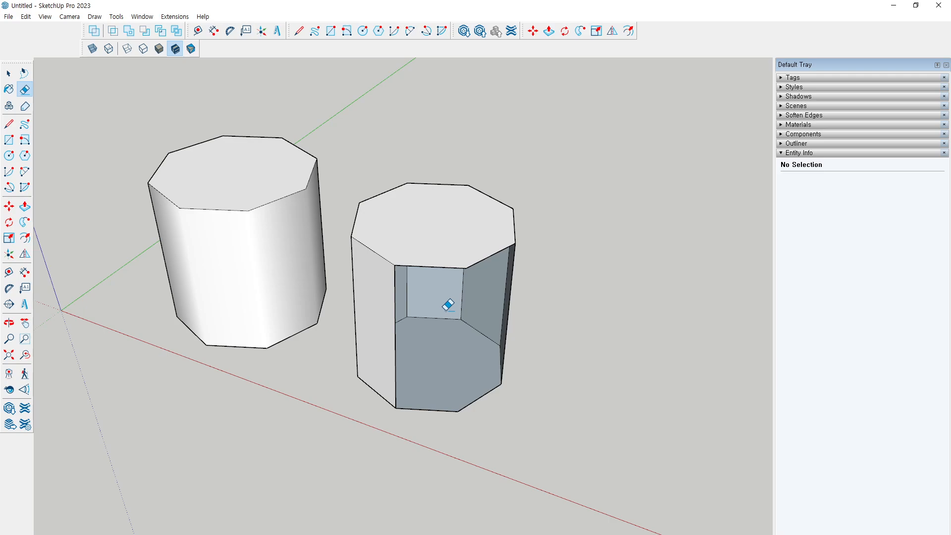
key("ctrl+z")
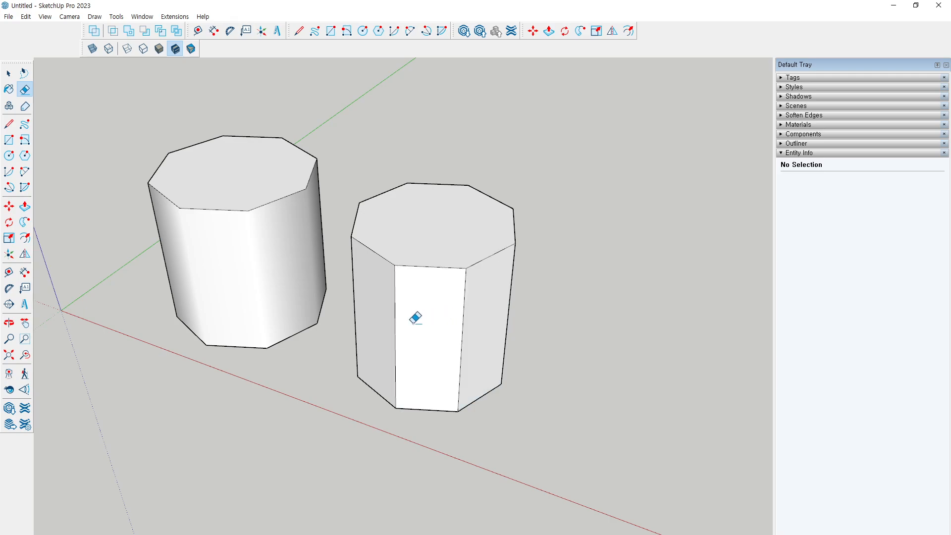
left_click_drag(416, 319, 384, 316)
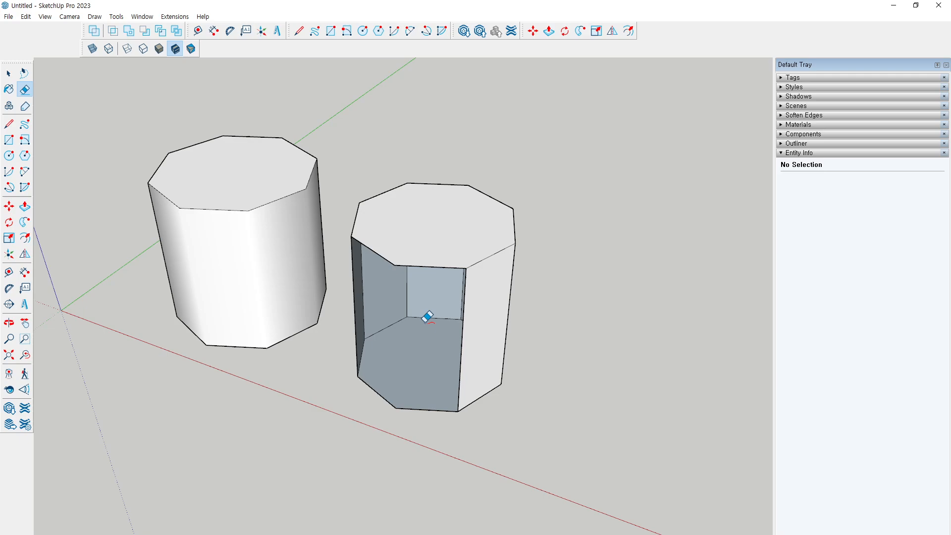
key("ctrl+z")
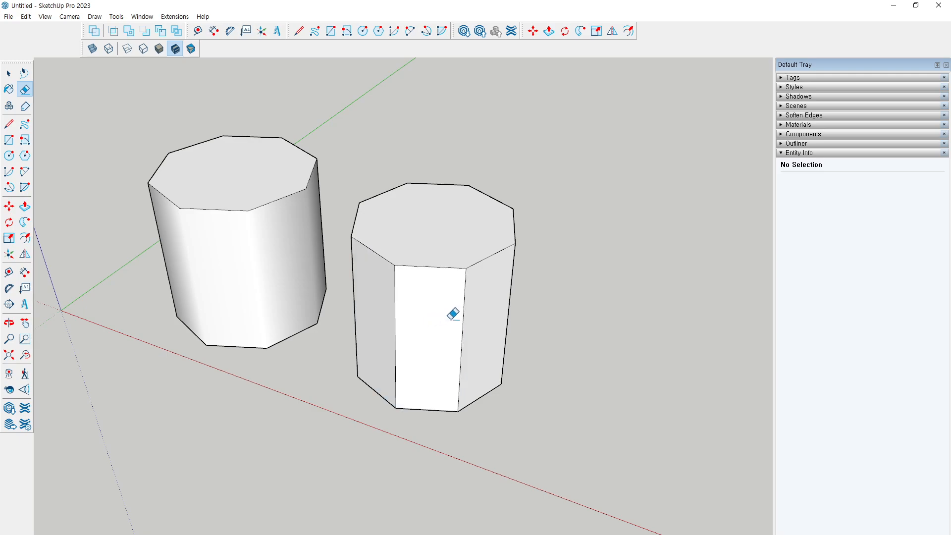
left_click_drag(431, 316, 455, 233)
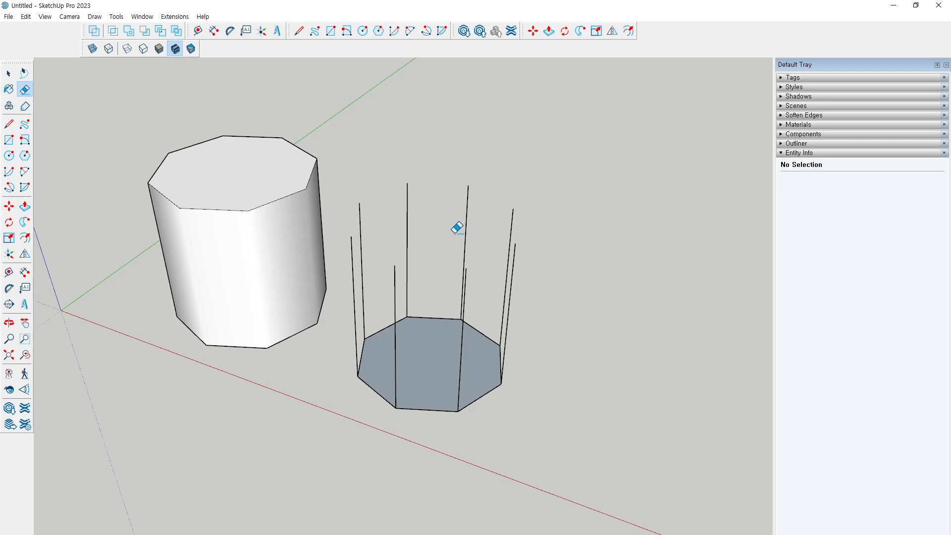
key("ctrl+z")
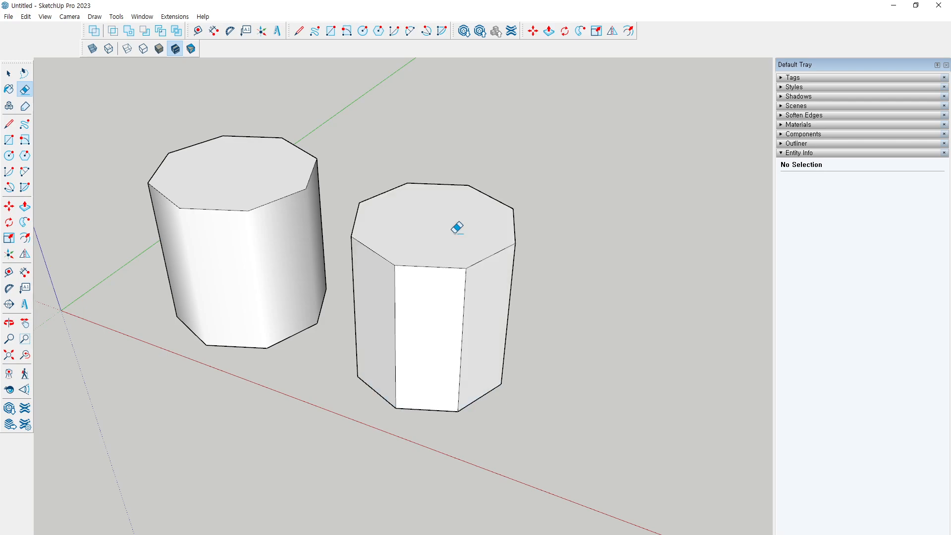
- Delete the polygon prism's top face, front face and front-right side face, keeping their edges
key("space")
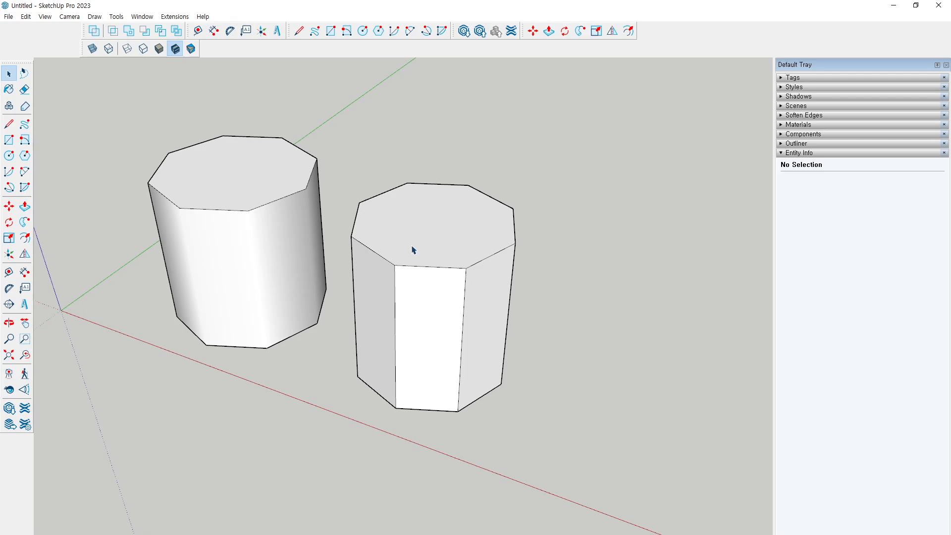
left_click(411, 219)
key("Delete")
left_click(420, 318)
key("Delete")
left_click(489, 318)
key("Delete")
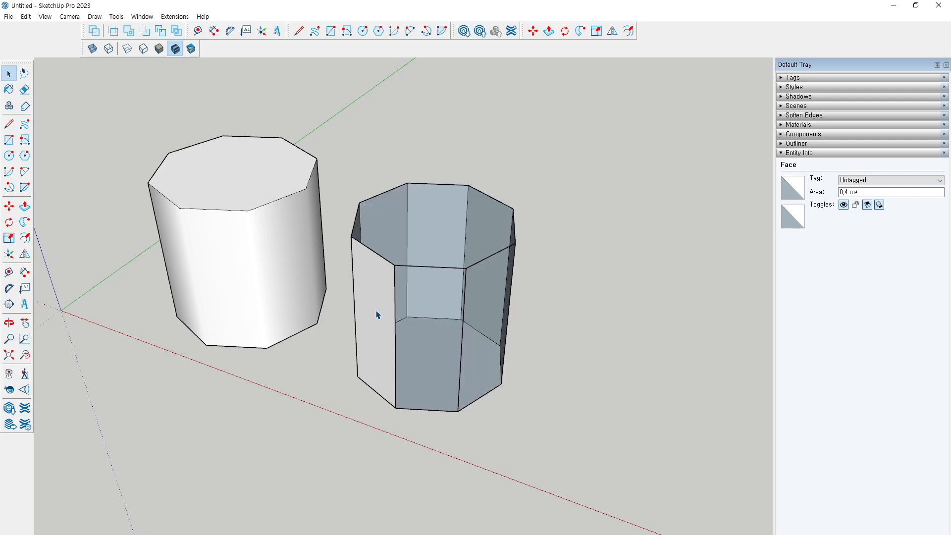
- Delete the polygon prism's front-left face, bottom face and the three rear side faces, keeping the edges
left_click(378, 314)
key("Delete")
left_click(429, 351)
key("Delete")
left_click(444, 298)
key("Delete")
key("Delete")
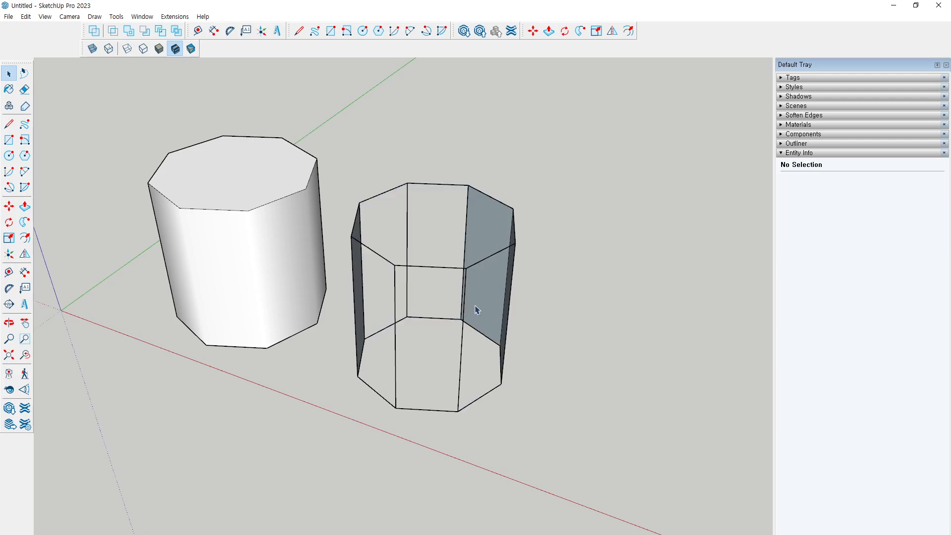
left_click(478, 310)
key("Delete")
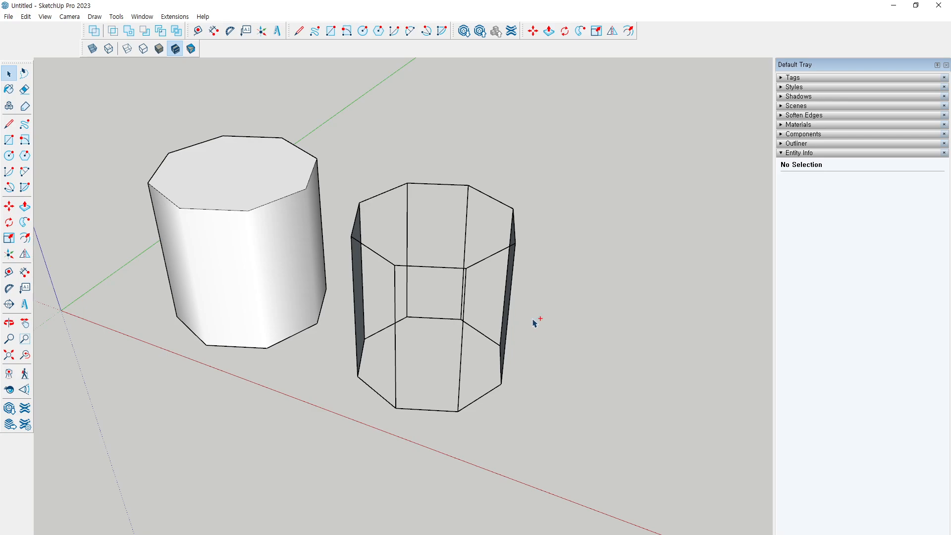
- Undo the face deletions on the polygon-based prism to restore all of its faces
key("ctrl+z")
key("ctrl+z")
key("ctrl+z")
key("ctrl+z")
key("ctrl+z")
key("ctrl+z")
key("ctrl+z")
key("ctrl+z")
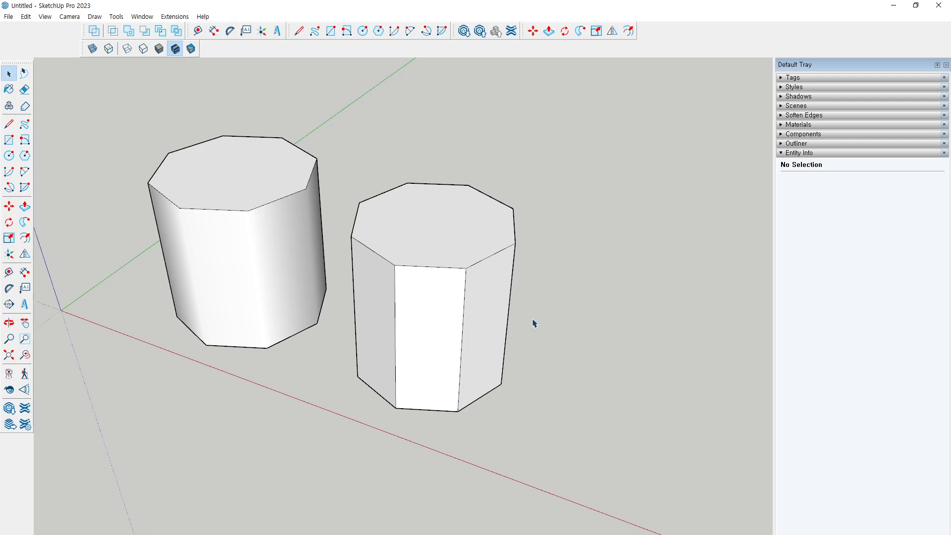
- Soften the polygon prism's two front vertical edges with the Eraser and select the merged side surface to inspect it
key("e")
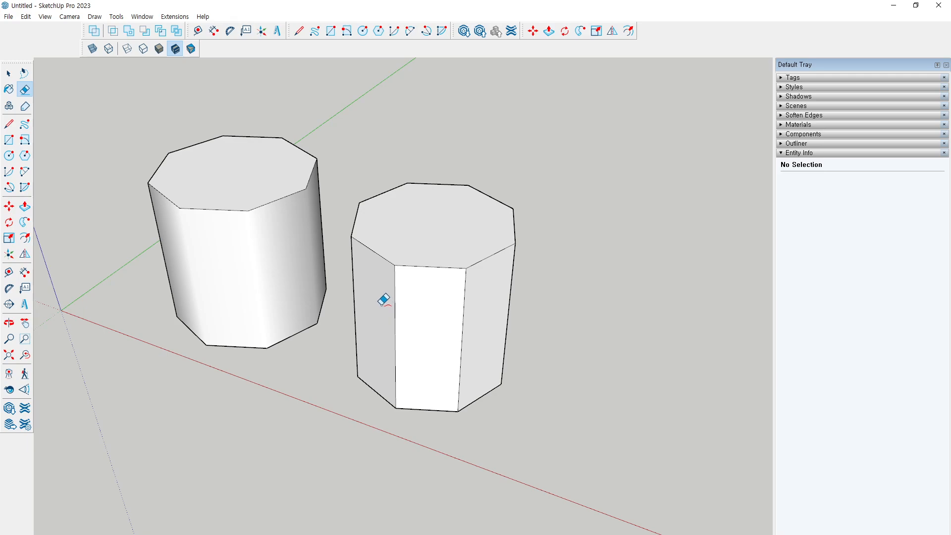
left_click_drag(383, 300, 481, 311, "ctrl")
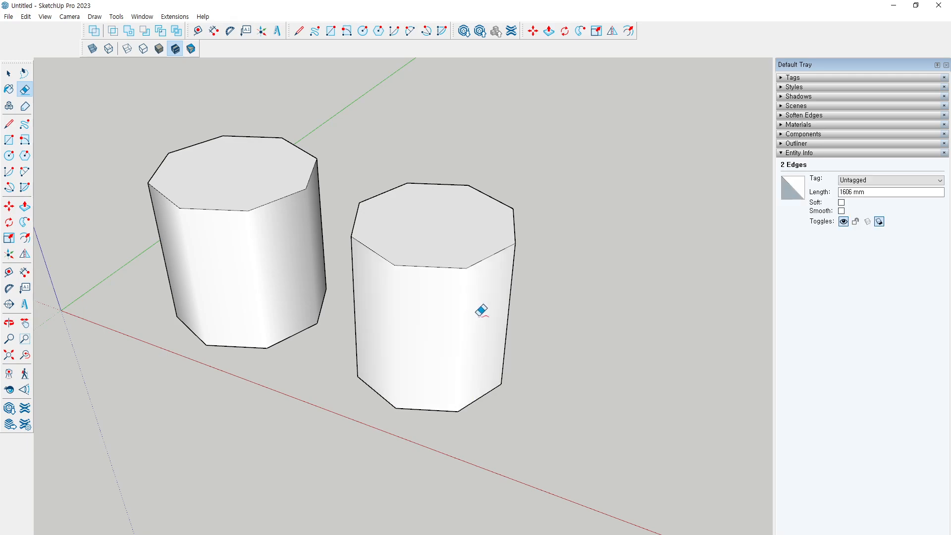
key("space")
left_click(458, 337)
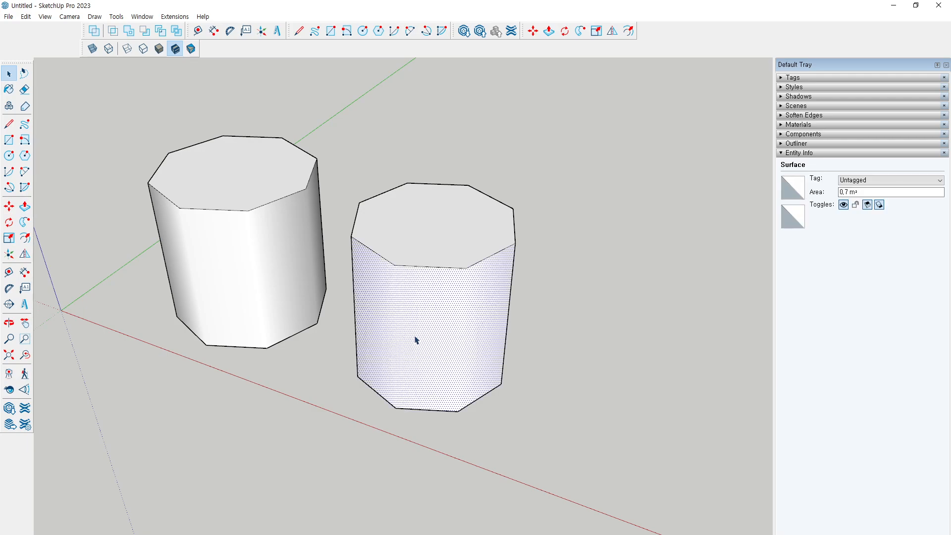
middle_click_drag(415, 340, 541, 317)
key("space")
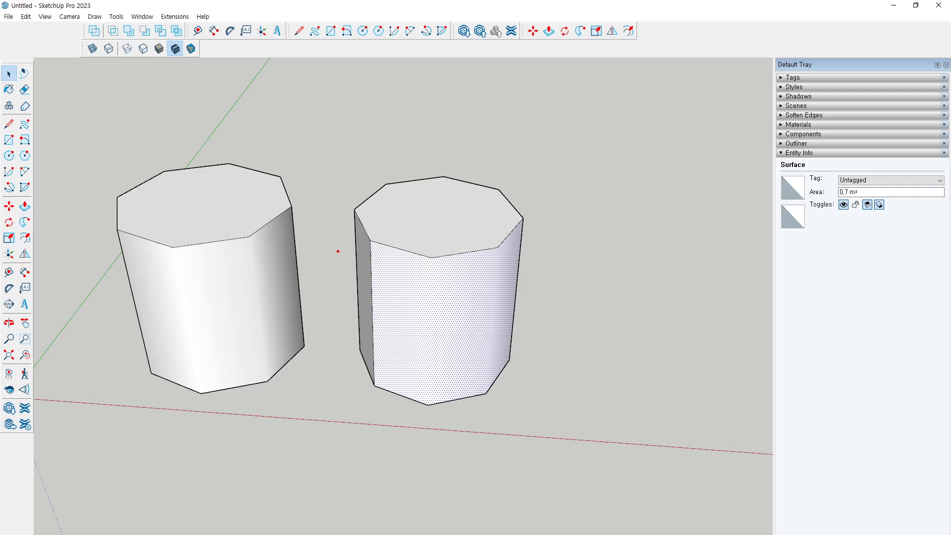
mouse_move(357, 251)
left_mouse_down()
mouse_move(387, 277)
mouse_move(456, 281)
left_mouse_up()
middle_click_drag(531, 318, 544, 344)
left_click(473, 319)
- Unsoften the polygon prism's two front vertical edges with the Eraser and select its side faces one by one
key("e")
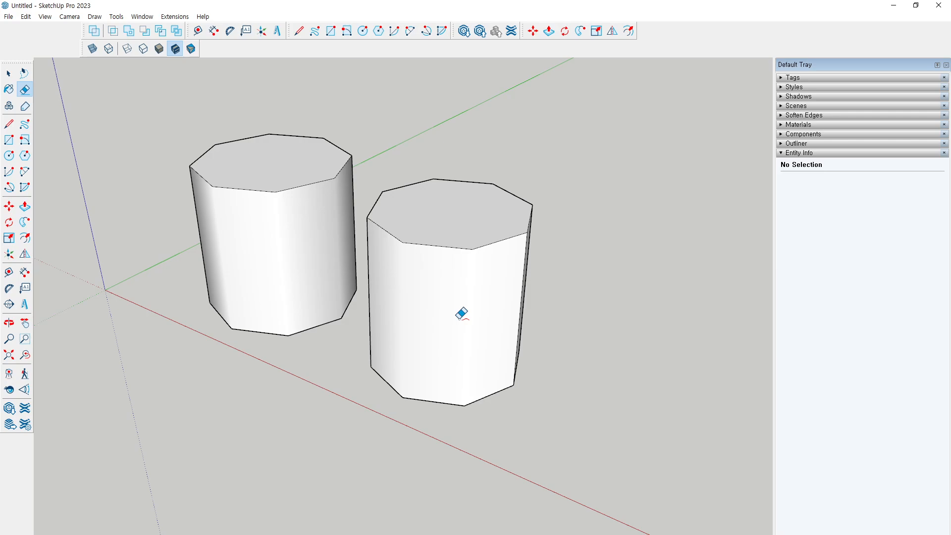
middle_click_drag(417, 304, 457, 319)
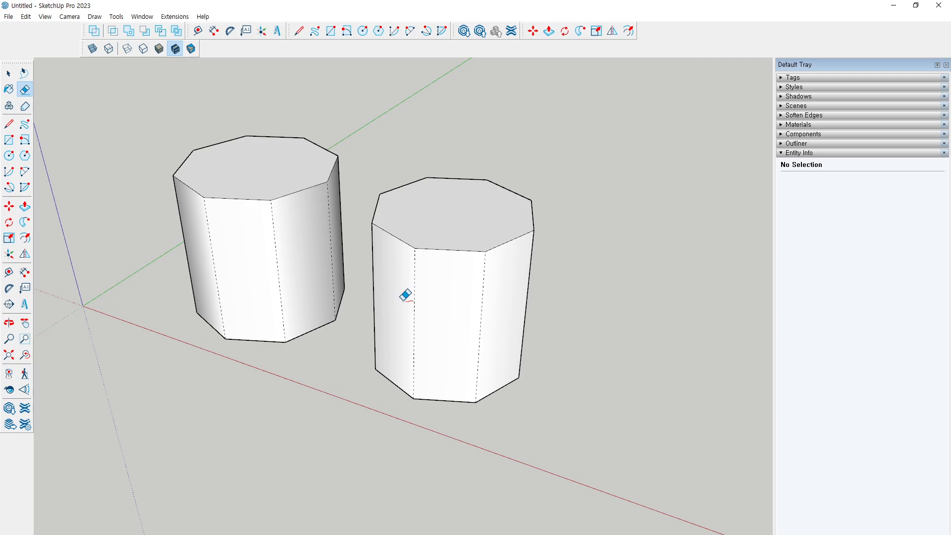
left_click_drag(403, 290, 493, 298)
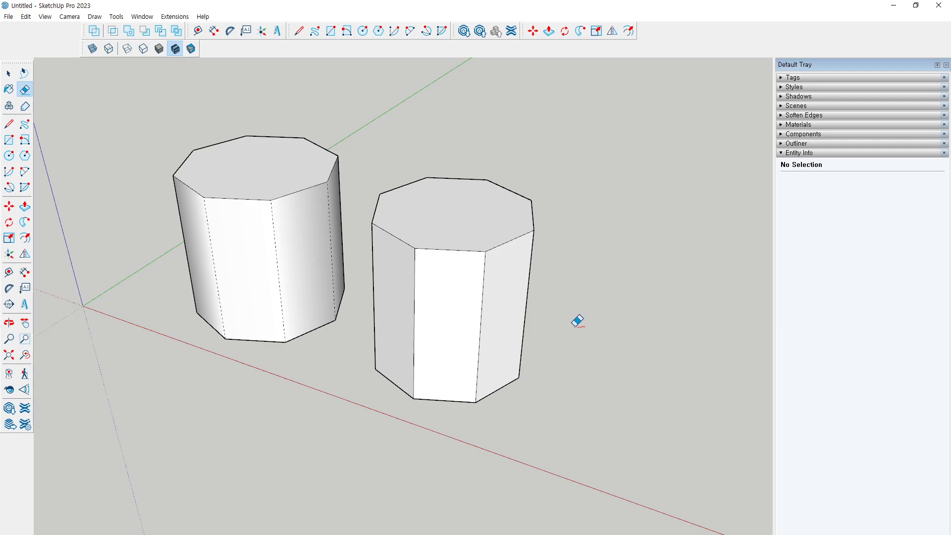
key("space")
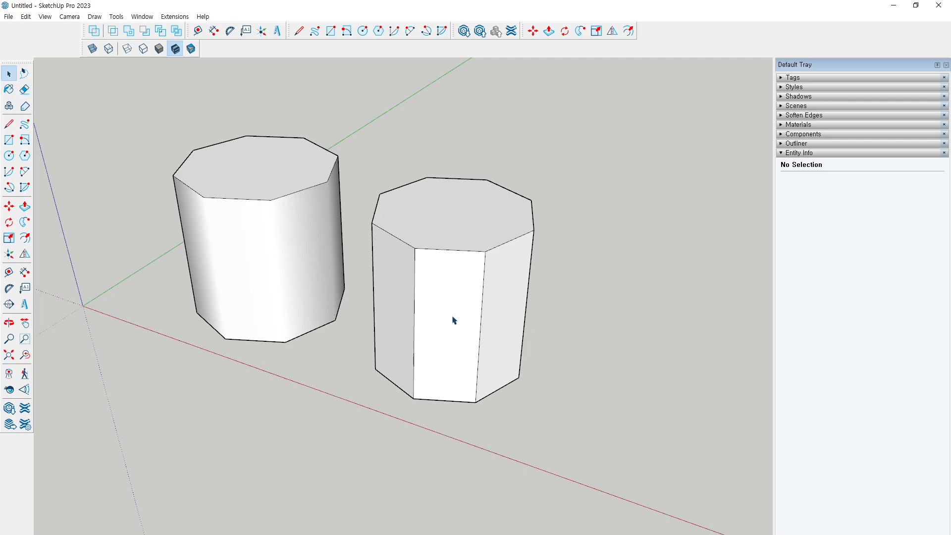
left_click(397, 306)
left_click(437, 311)
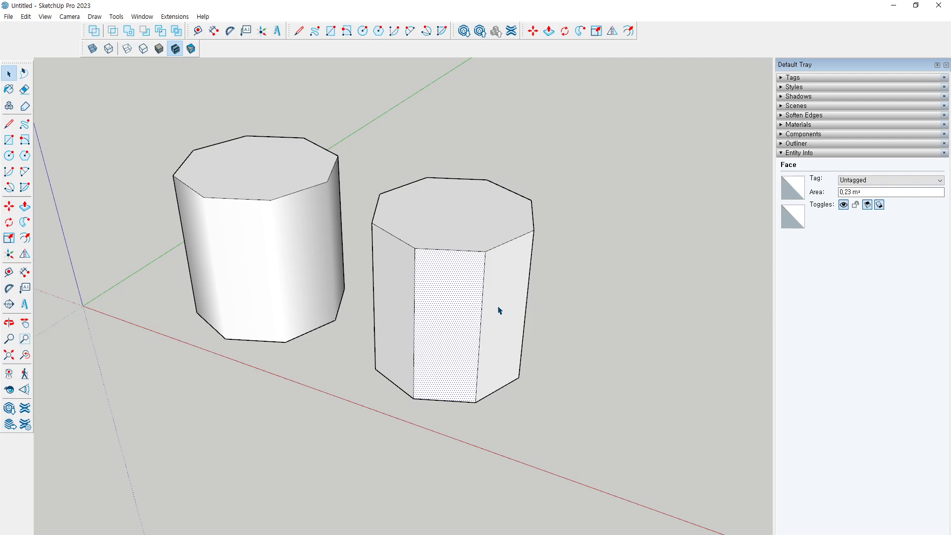
left_click(499, 312)
left_click(333, 355)
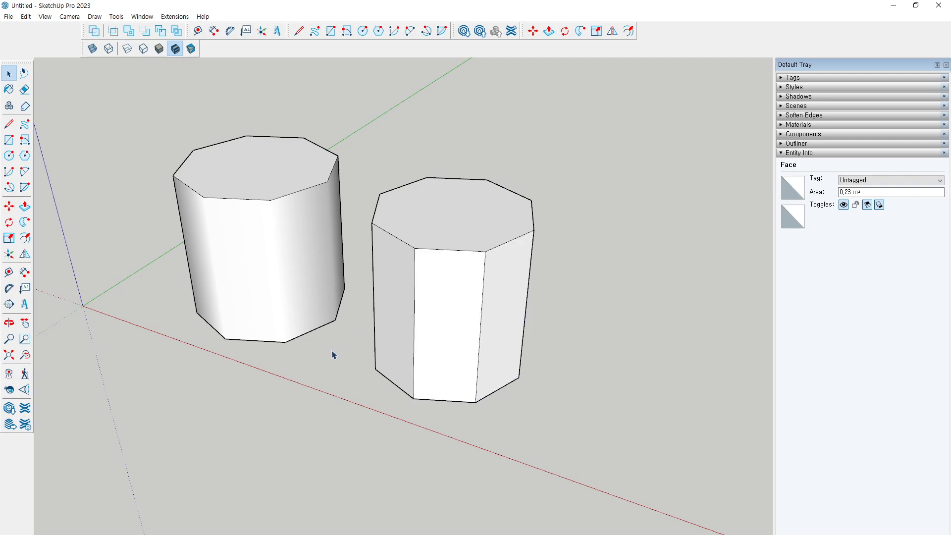
- Unsoften the circle-based prism's front vertical edges with the Eraser and select its side faces individually
key("e")
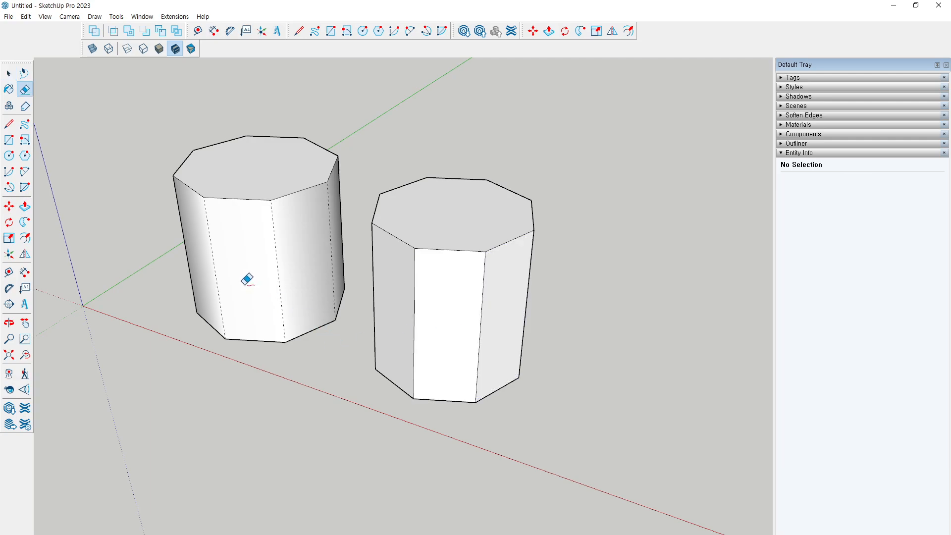
mouse_move(248, 279)
left_mouse_down()
mouse_move(201, 248)
mouse_move(278, 253)
mouse_move(348, 239)
left_mouse_up()
key("space")
middle_click_drag(317, 300, 241, 265)
left_click(210, 265)
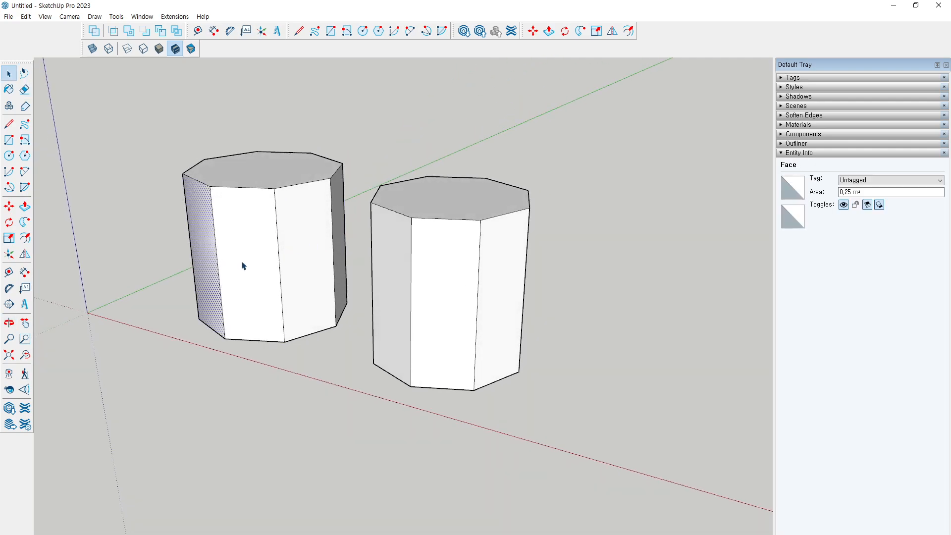
left_click(311, 262)
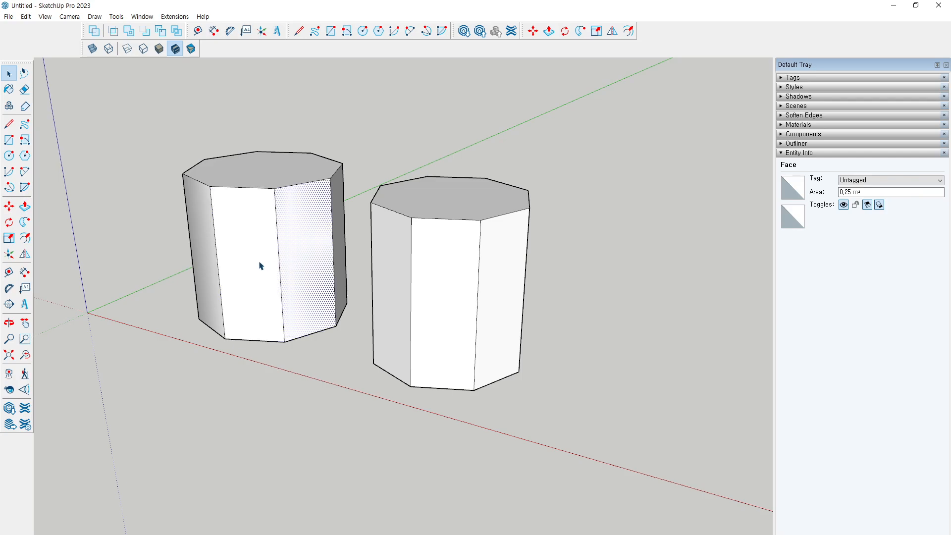
middle_click_drag(261, 266, 278, 295)
left_click(362, 210)
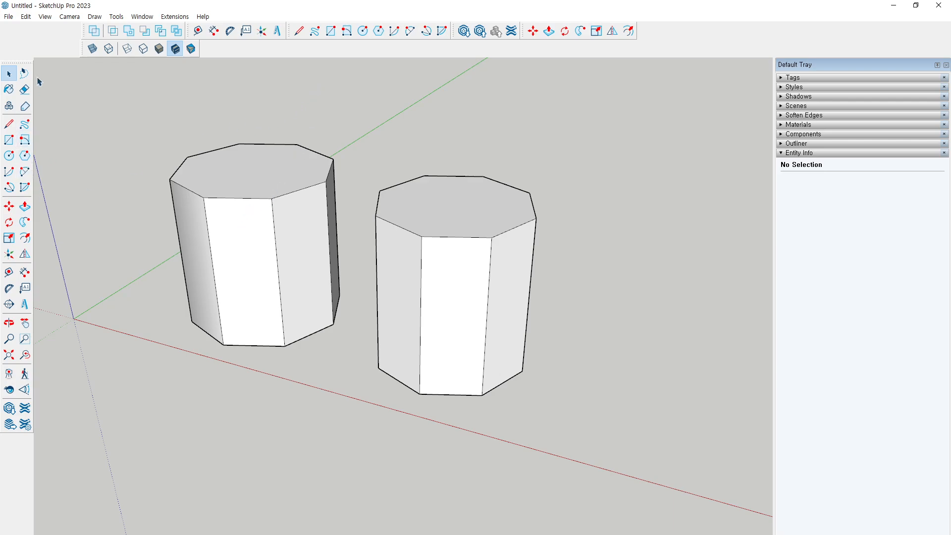
- Soften the circle-based prism's front vertical edges again with the Eraser
left_click(24, 89)
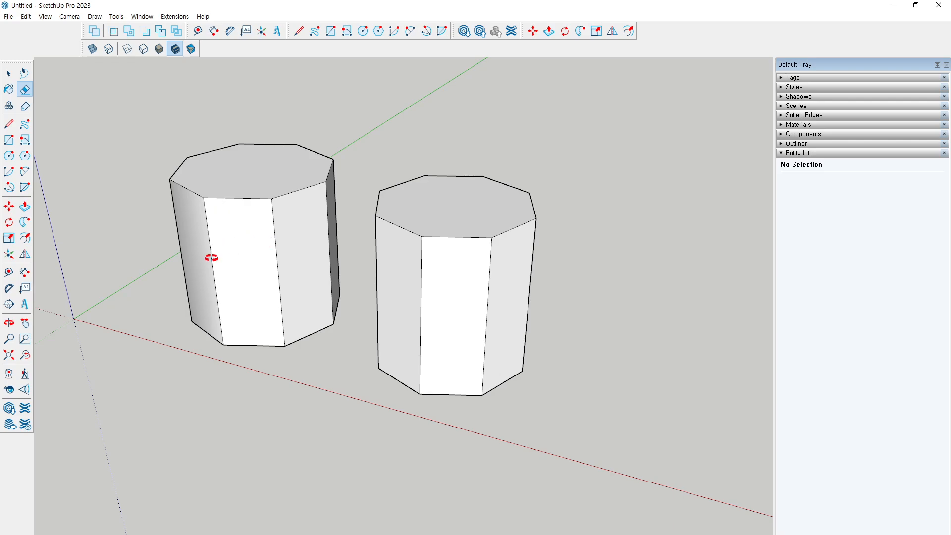
scroll(210, 256, "up", 5)
left_click_drag(152, 298, 185, 296, "ctrl")
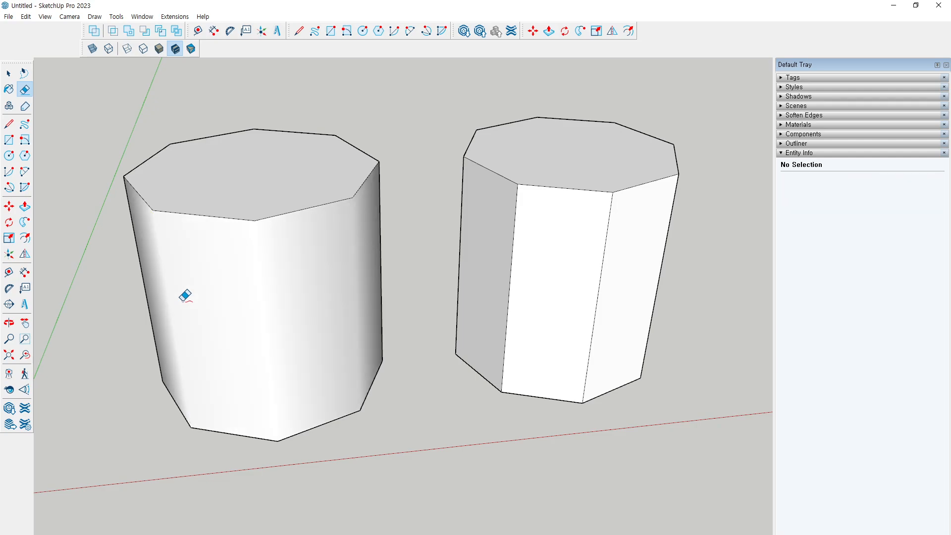
middle_click_drag(318, 289, 213, 280)
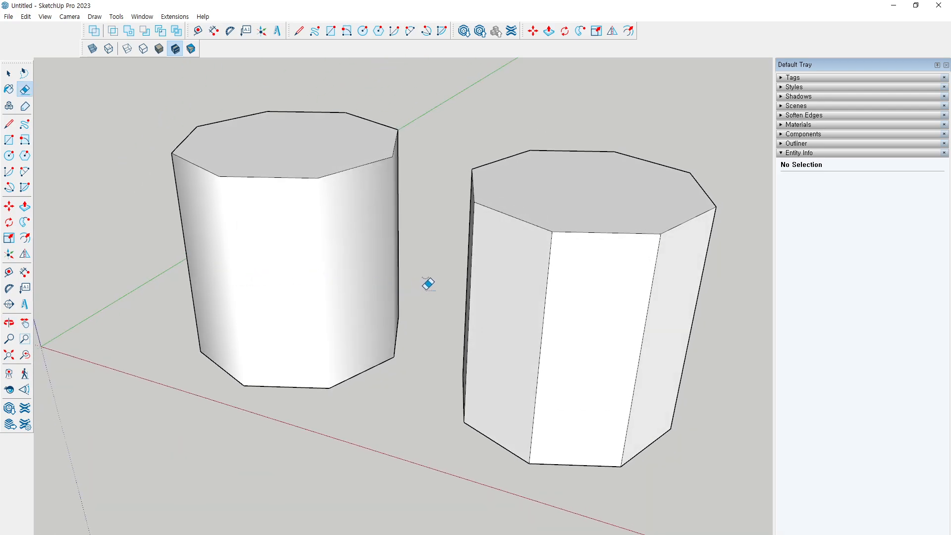
- Hide the polygon prism's two front vertical edges with the Eraser without smoothing, and select its front face alone
mouse_move(426, 283)
middle_mouse_down()
mouse_move(319, 291)
mouse_move(364, 288)
mouse_move(378, 223)
mouse_move(382, 251)
mouse_move(357, 261)
middle_mouse_up()
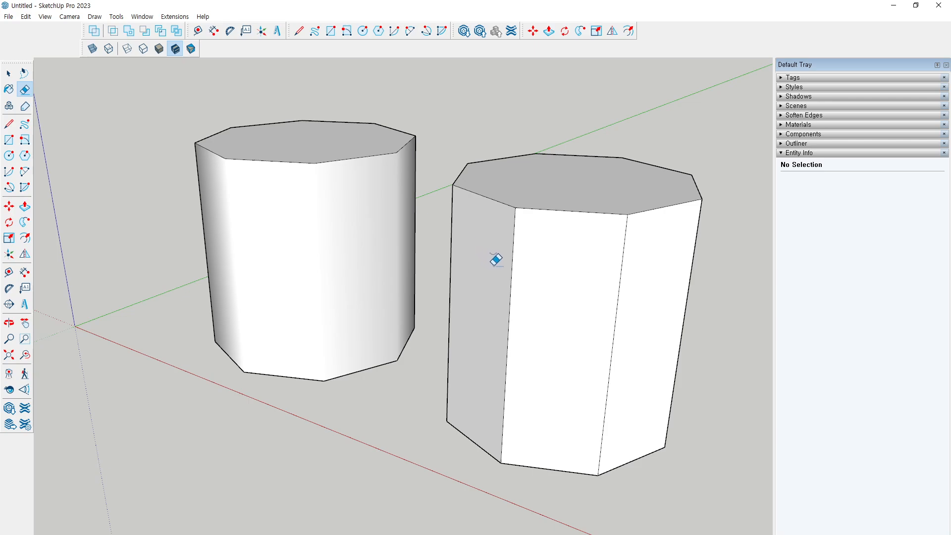
middle_click_drag(495, 260, 371, 252)
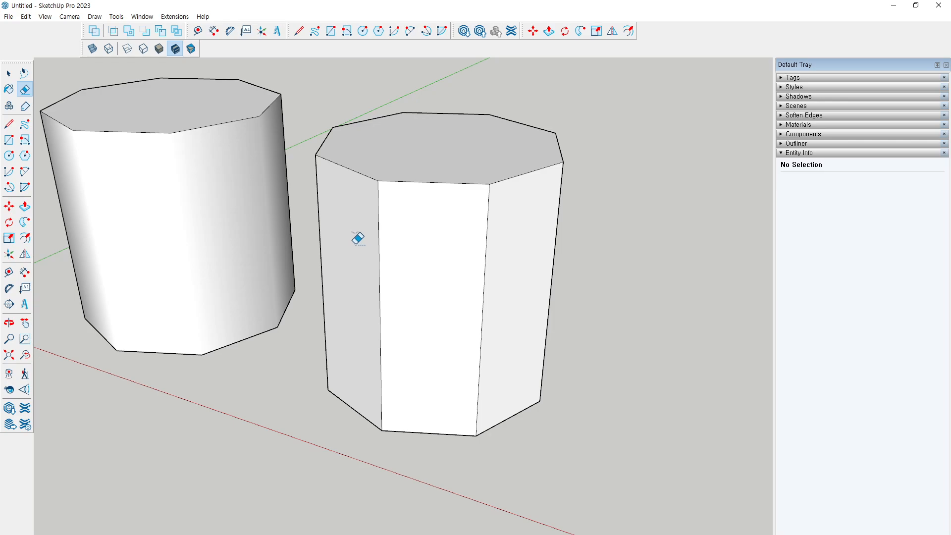
left_click_drag(357, 238, 513, 259)
key("o")
mouse_move(629, 314)
left_mouse_down()
mouse_move(297, 257)
mouse_move(376, 276)
mouse_move(332, 266)
left_mouse_up()
key("space")
middle_click_drag(332, 266, 468, 282)
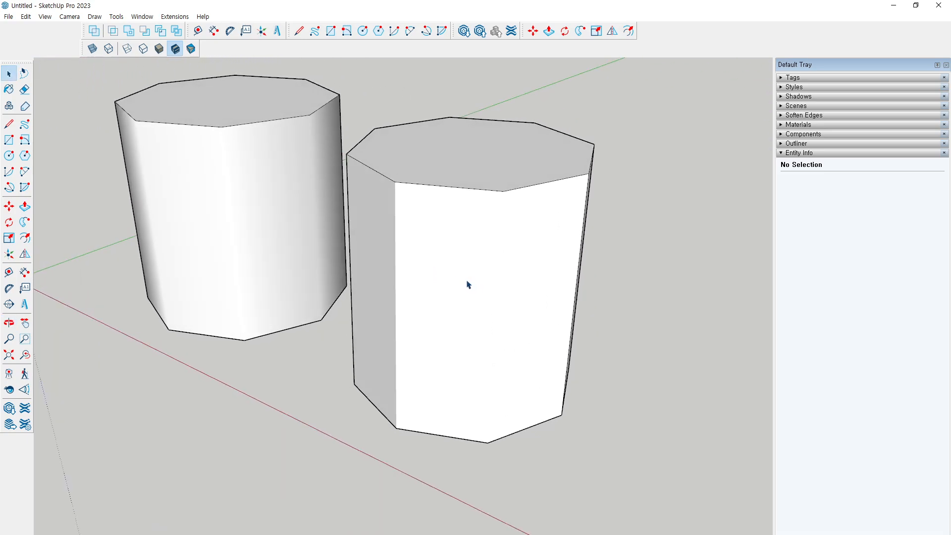
left_click(468, 284)
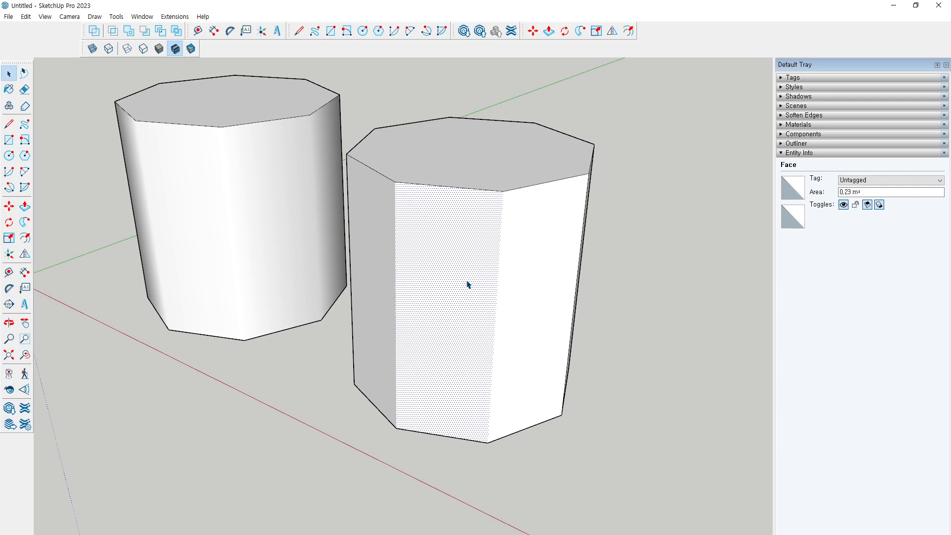
- Unhide the polygon prism's front vertical edges, try erasing the front-left one with the Eraser and undo the erasure
key("e")
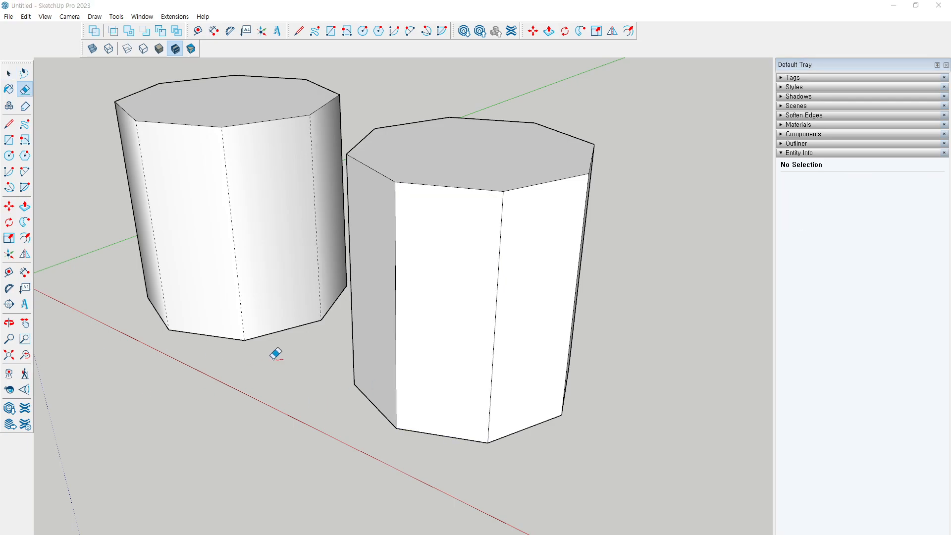
middle_click_drag(274, 358, 273, 370)
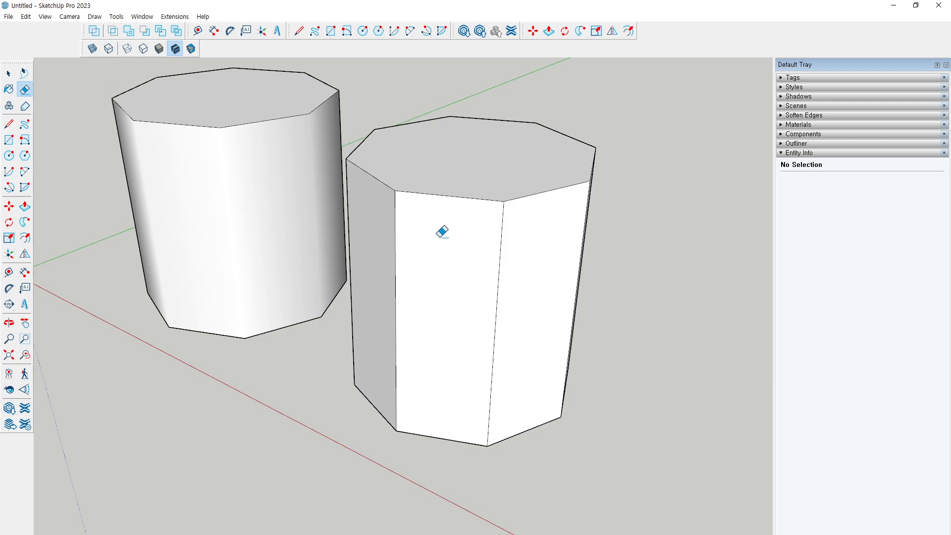
left_click_drag(378, 236, 431, 248)
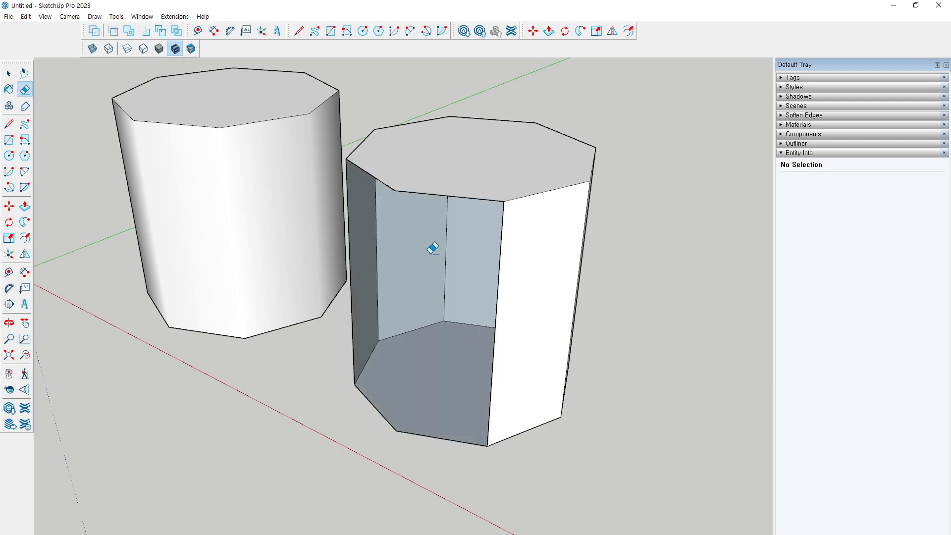
key("ctrl+z")
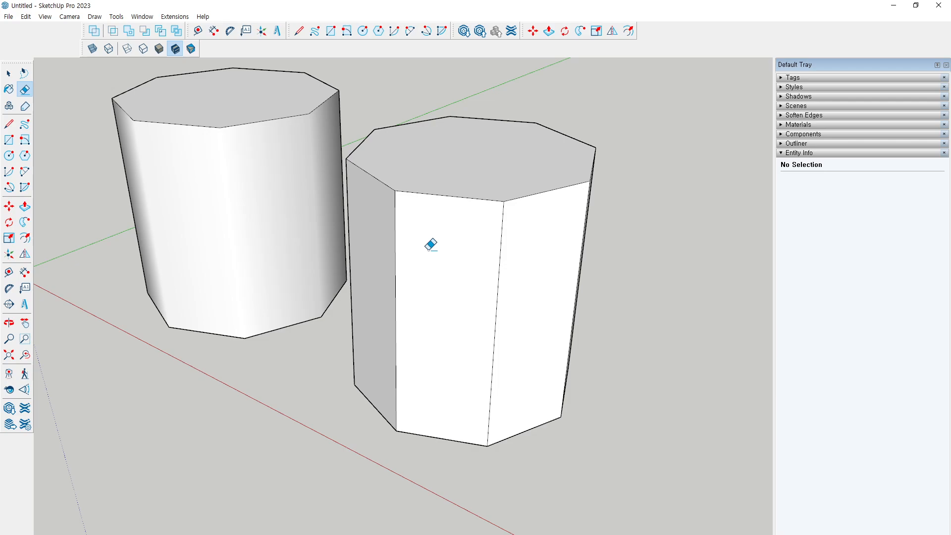
- Soften the polygon prism's two front vertical edges, select the merged three-face surface, and undo the softening
mouse_move(465, 253)
left_mouse_down()
mouse_move(520, 255)
mouse_move(393, 250)
mouse_move(395, 269)
left_mouse_up()
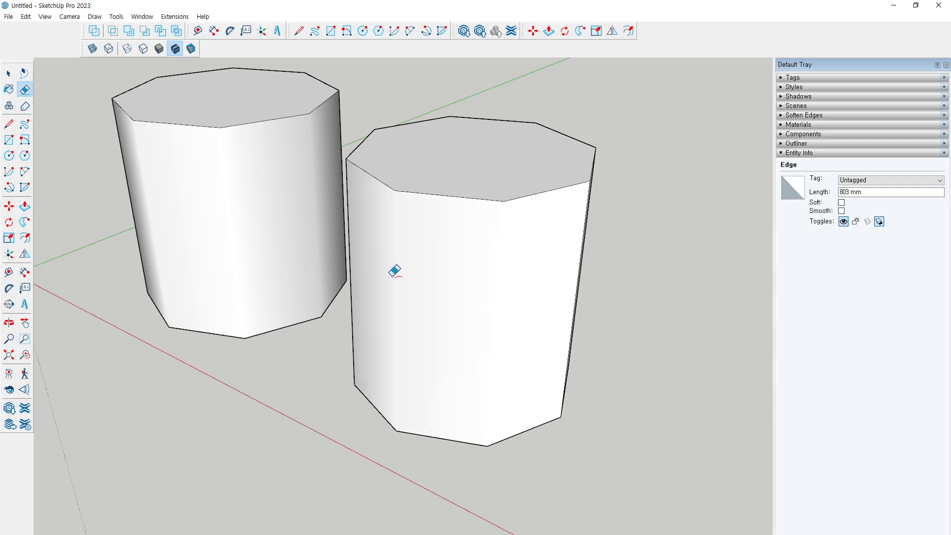
key("space")
left_click_drag(358, 206, 566, 220)
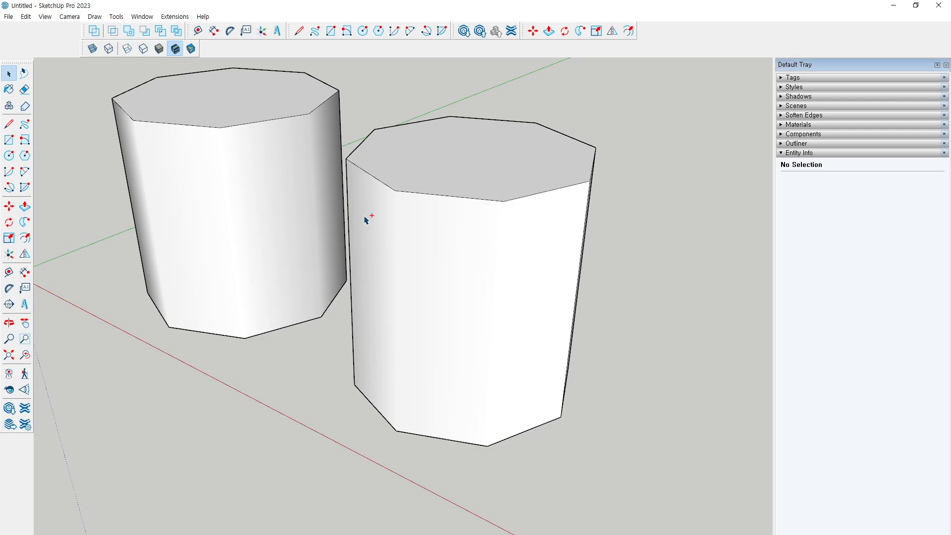
left_click(383, 218)
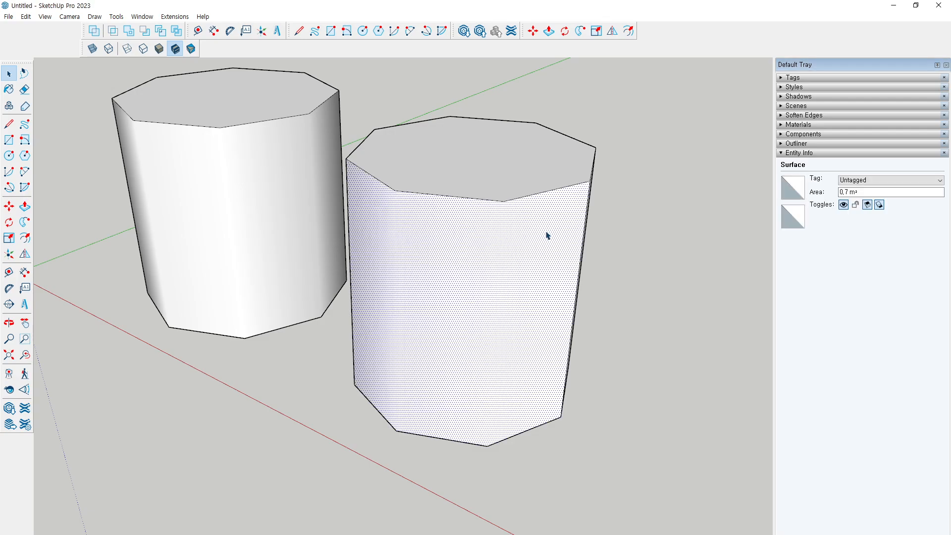
key("ctrl+z")
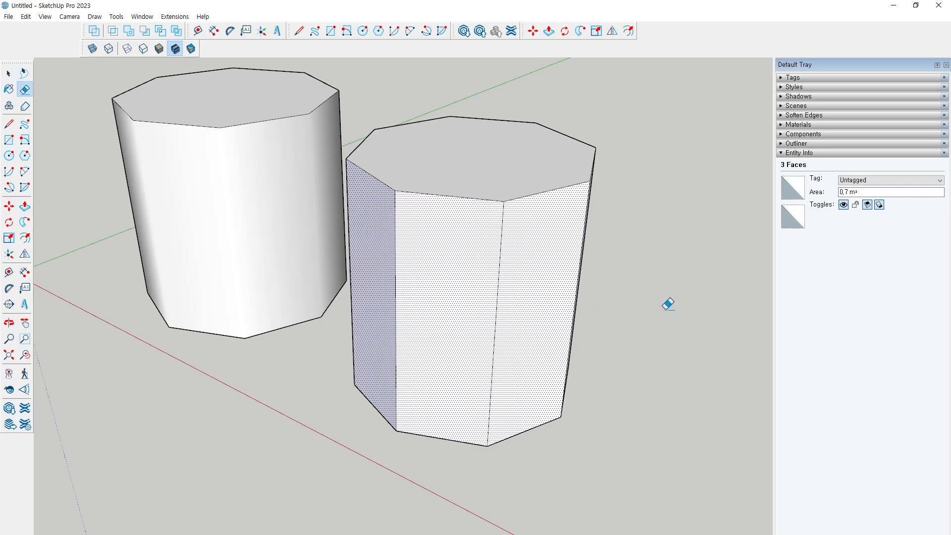
- Hide the polygon prism's two front vertical edges once more with the Eraser and unhide both
key("e")
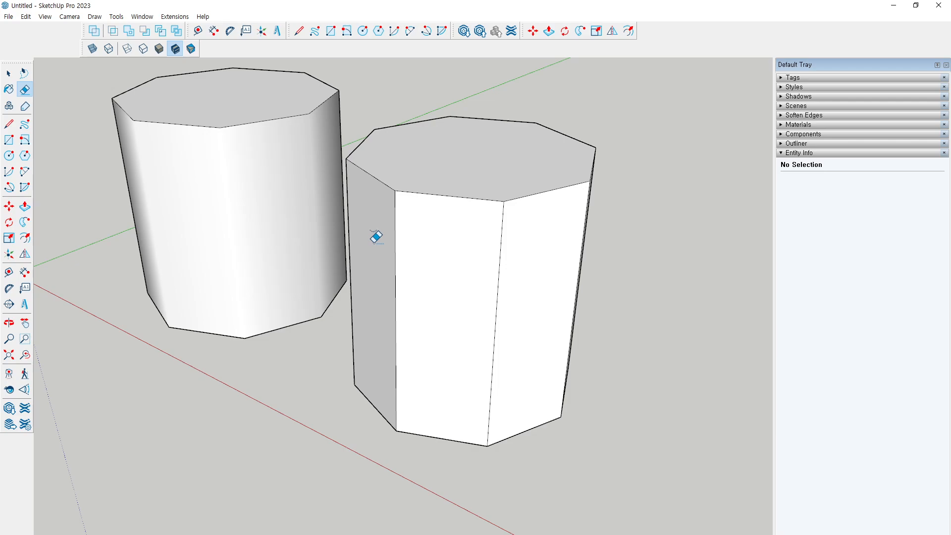
left_click_drag(387, 229, 528, 243)
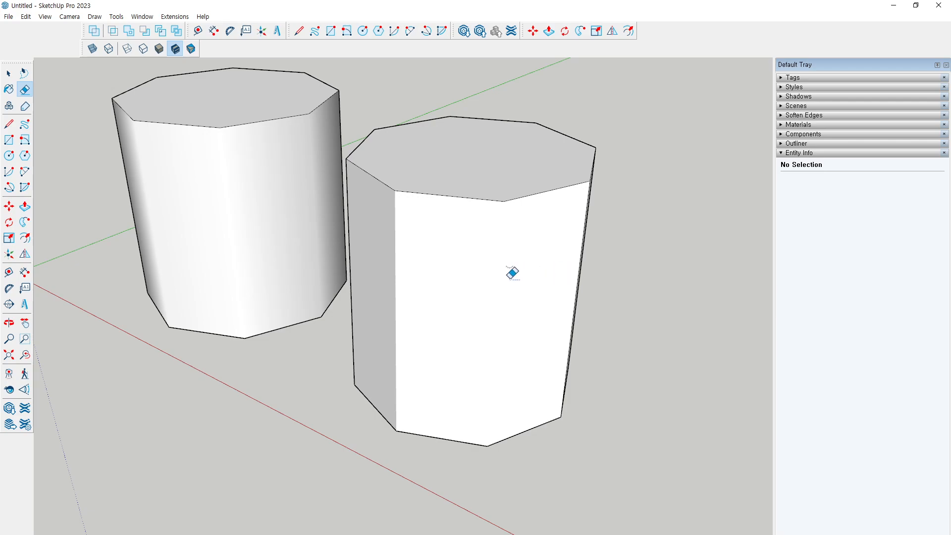
key("ctrl")
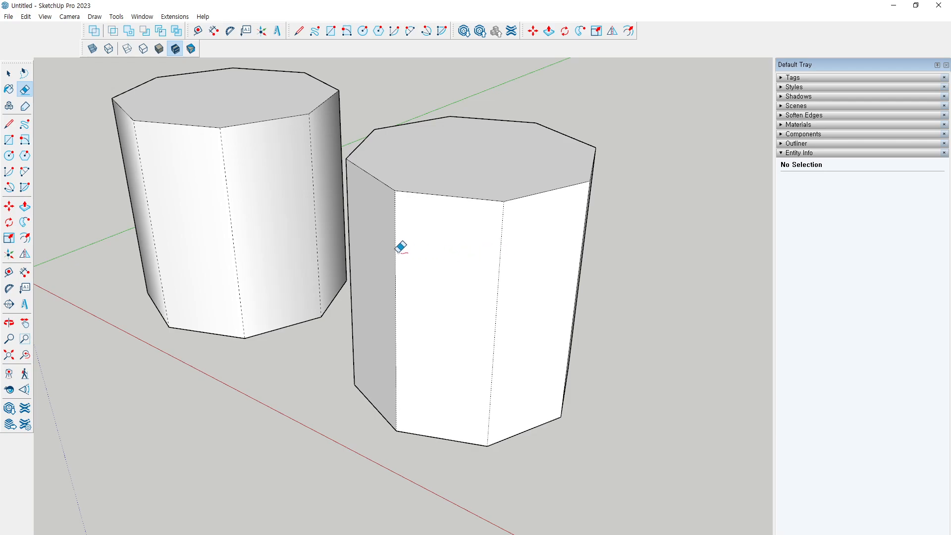
left_click_drag(395, 236, 535, 244, "ctrl+shift")
- Unsoften the circle-based prism's three front vertical edges with the Eraser so its side faces are separated by lines
mouse_move(204, 222)
left_mouse_down("ctrl+shift")
mouse_move(142, 195)
mouse_move(278, 204)
mouse_move(327, 189)
mouse_move(318, 199)
left_mouse_up("ctrl+shift")
key("space")
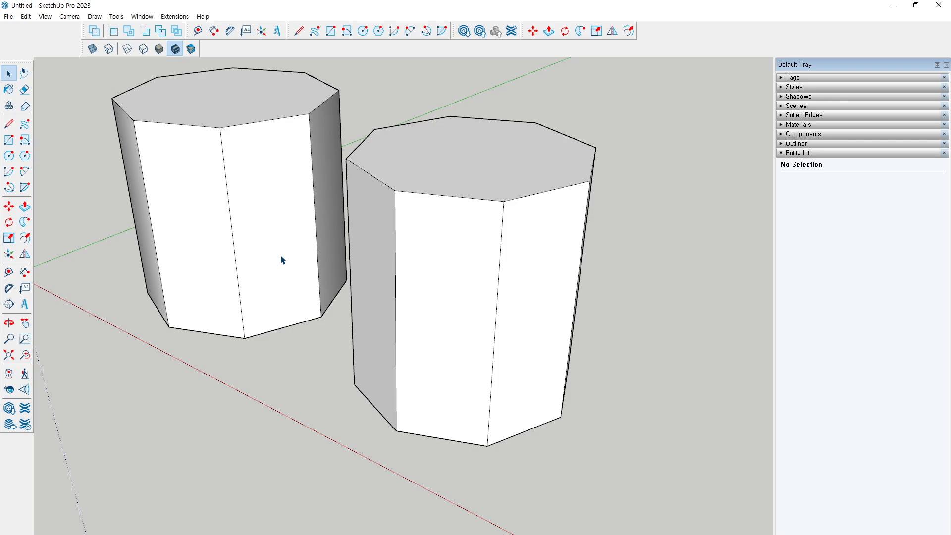
scroll(280, 399, "down", 2)
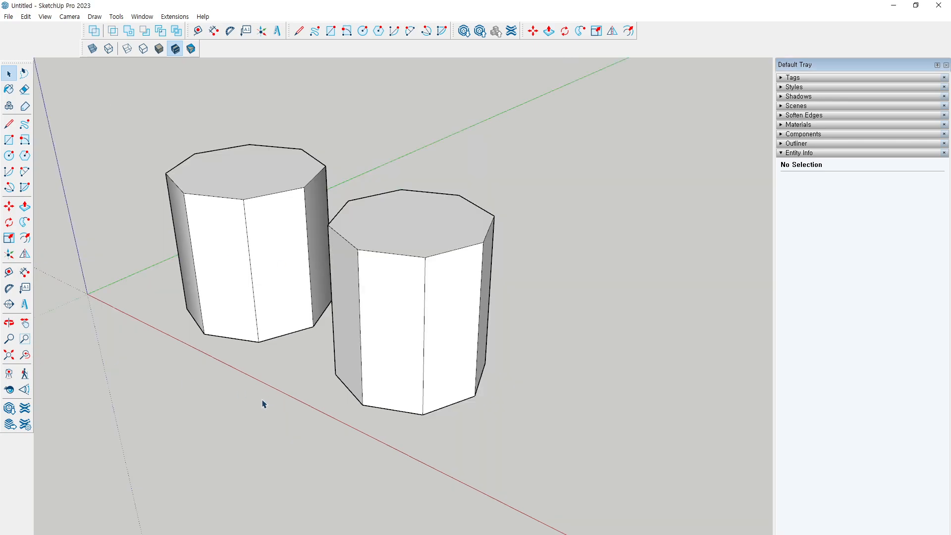
- Make the whole circle-based prism, with all its faces and edges, into a group and deselect it
middle_click_drag(246, 334, 244, 298)
triple_click(249, 277)
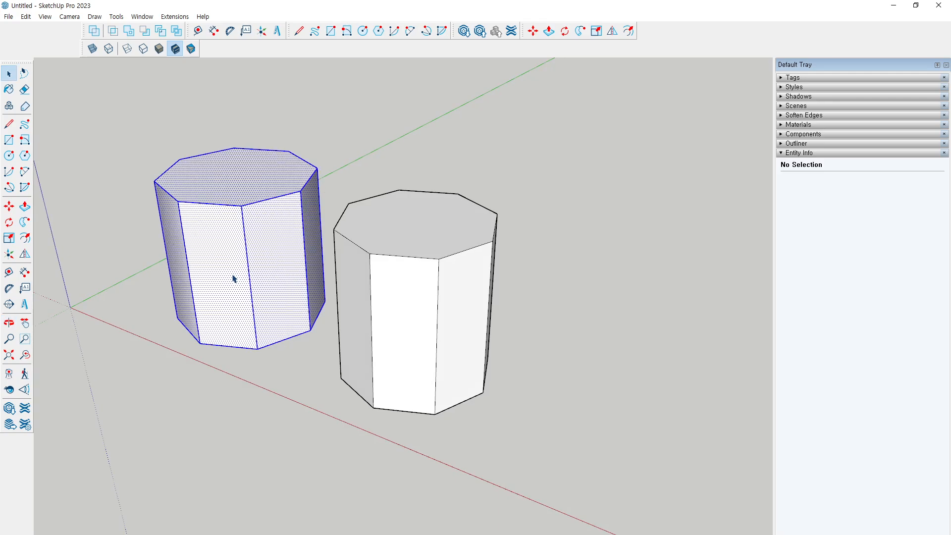
right_click(250, 276)
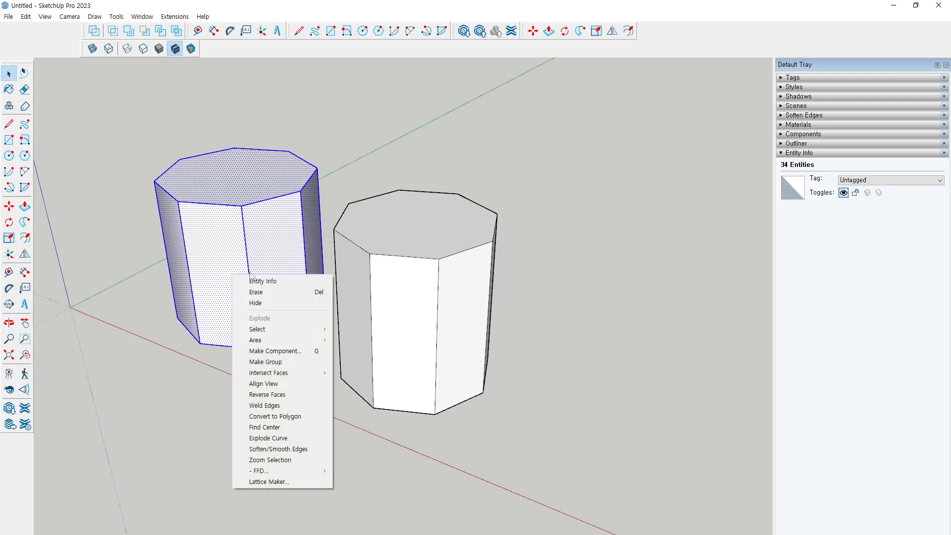
left_click(273, 363)
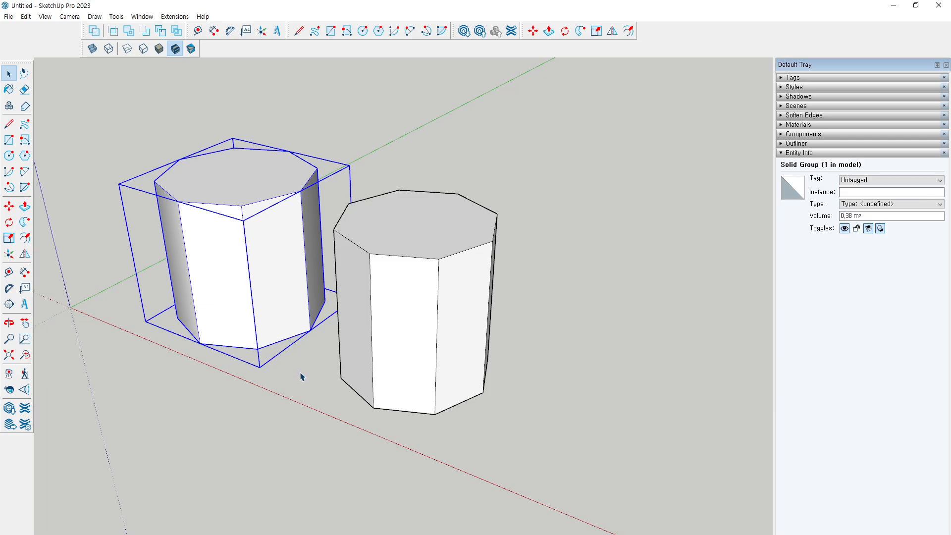
middle_click_drag(303, 378, 515, 353)
left_click(515, 352)
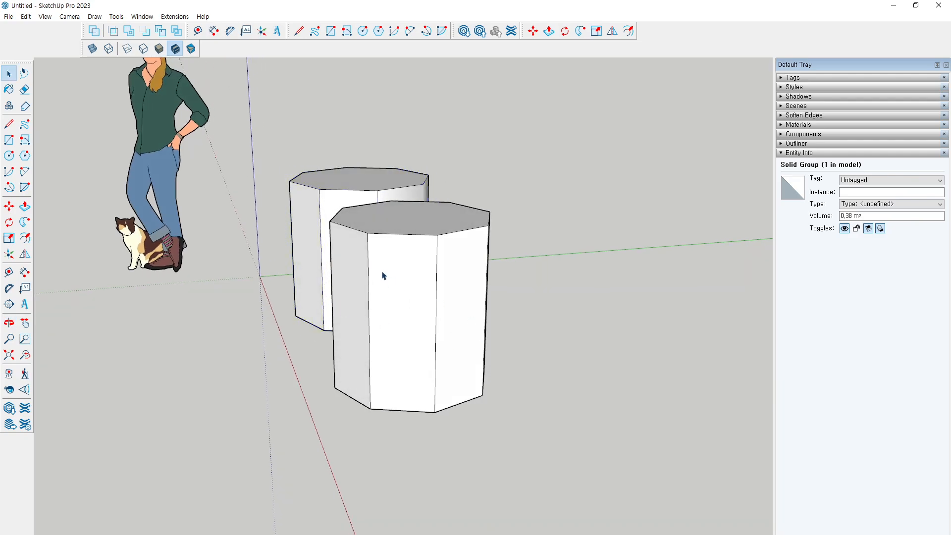
- Make all the connected faces and edges of the polygon prism into a group
scroll(356, 203, "up", 2)
middle_click_drag(373, 219, 312, 195, "shift")
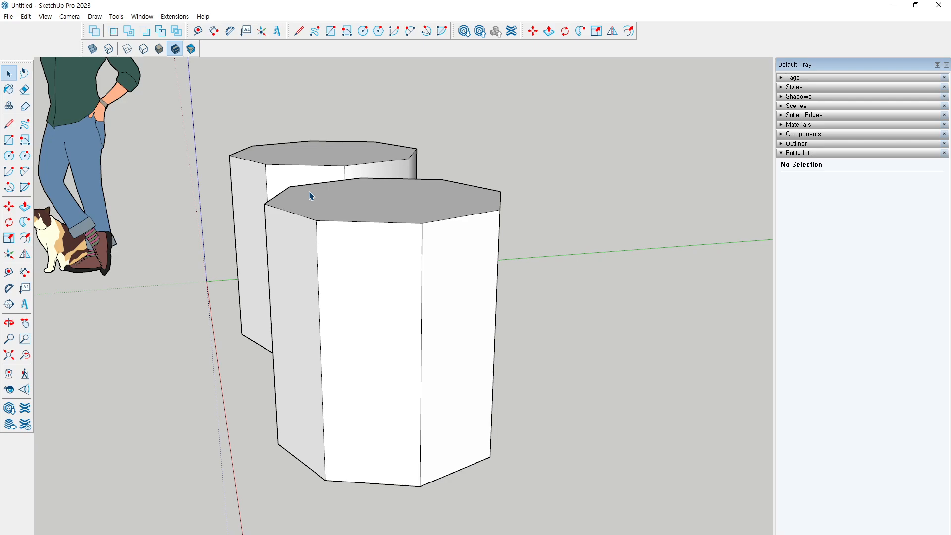
triple_click(425, 301)
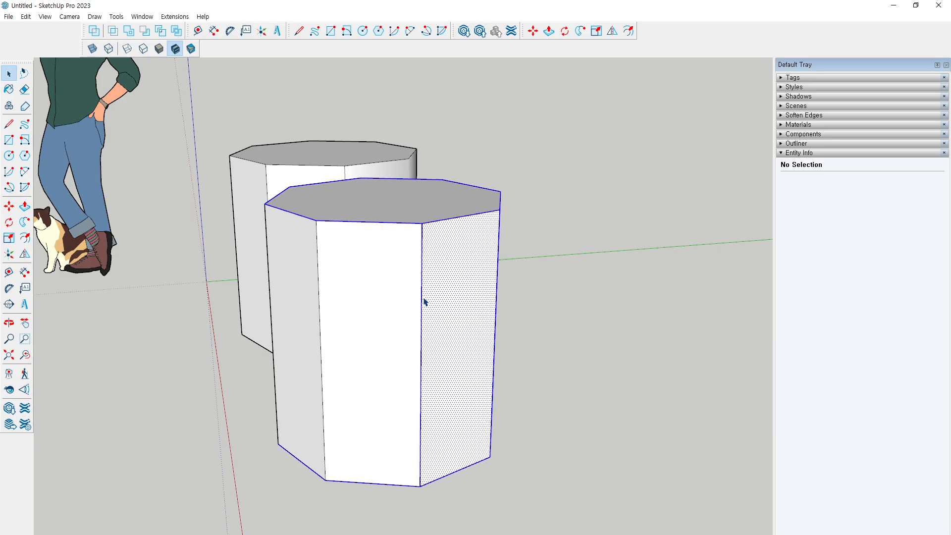
right_click(425, 300)
left_click(455, 386)
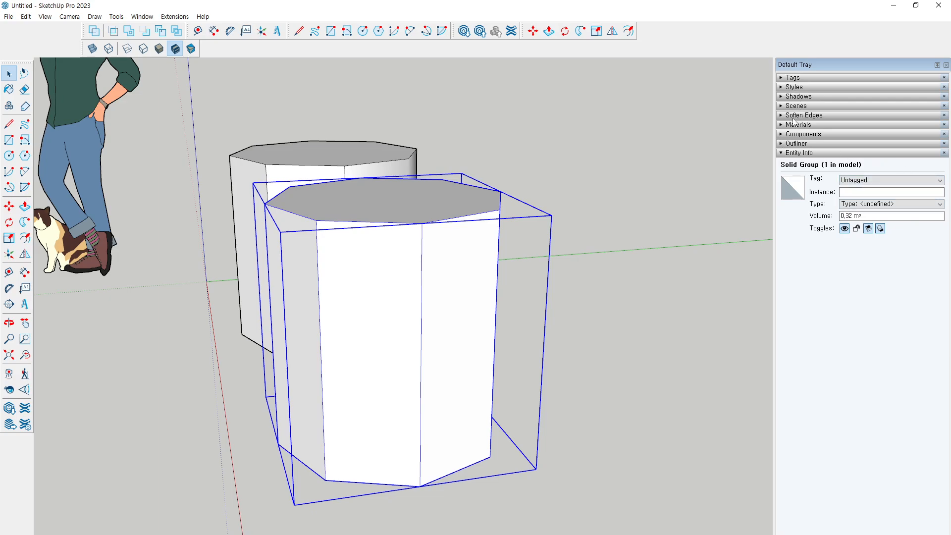
- Show the model's tag list and deselect the polygon prism's group
left_click(793, 79)
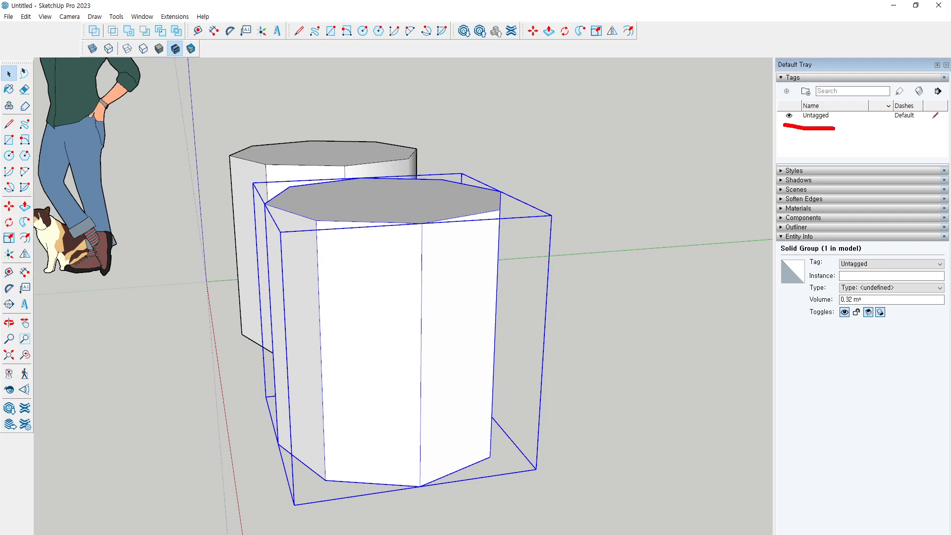
left_click_drag(763, 147, 791, 109)
key("Escape")
left_click(620, 165)
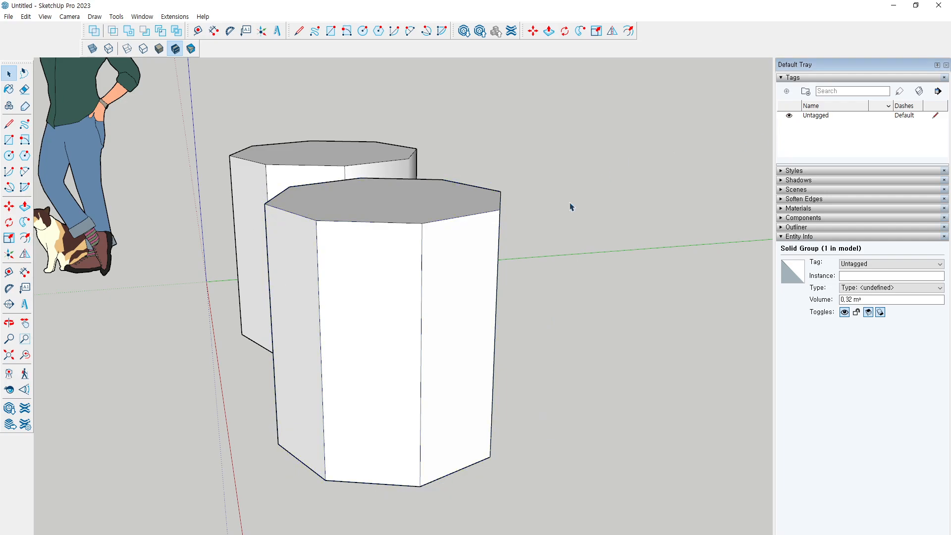
- Hide the polygon prism's group and turn off the display of hidden objects
left_click(375, 395)
right_click(384, 308)
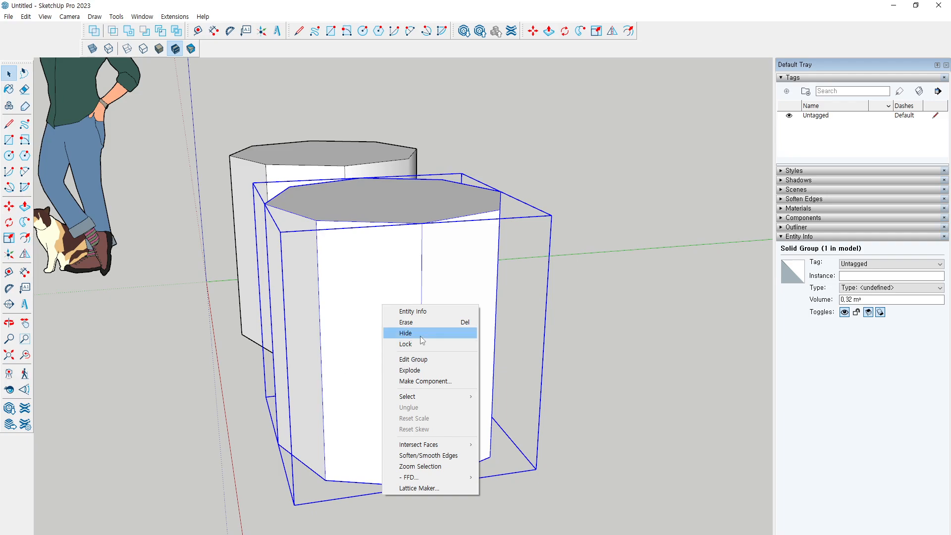
left_click(405, 333)
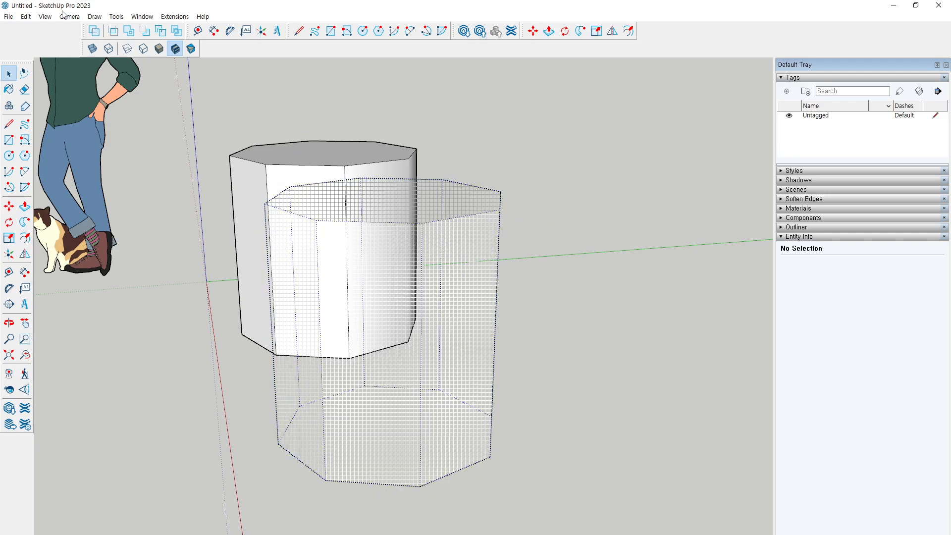
left_click(25, 16)
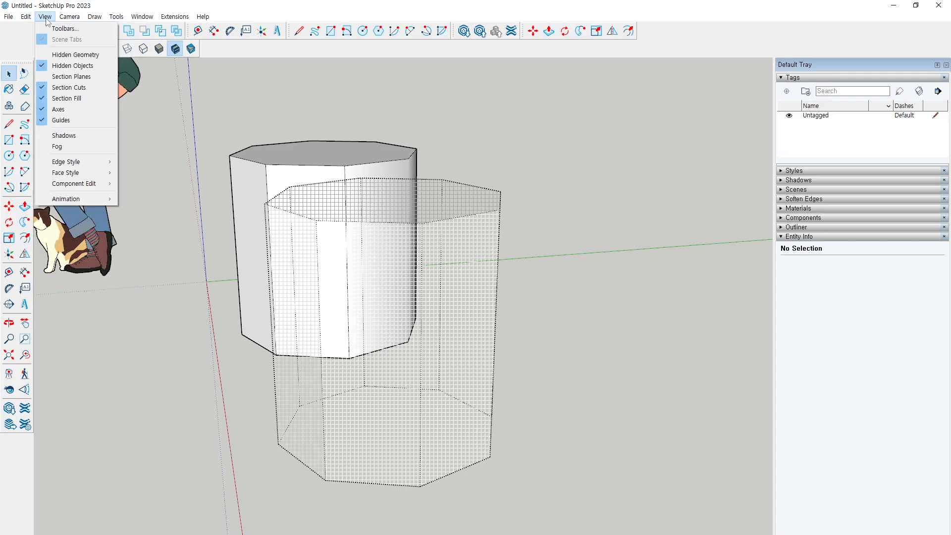
left_click(70, 66)
middle_click_drag(475, 131, 500, 177)
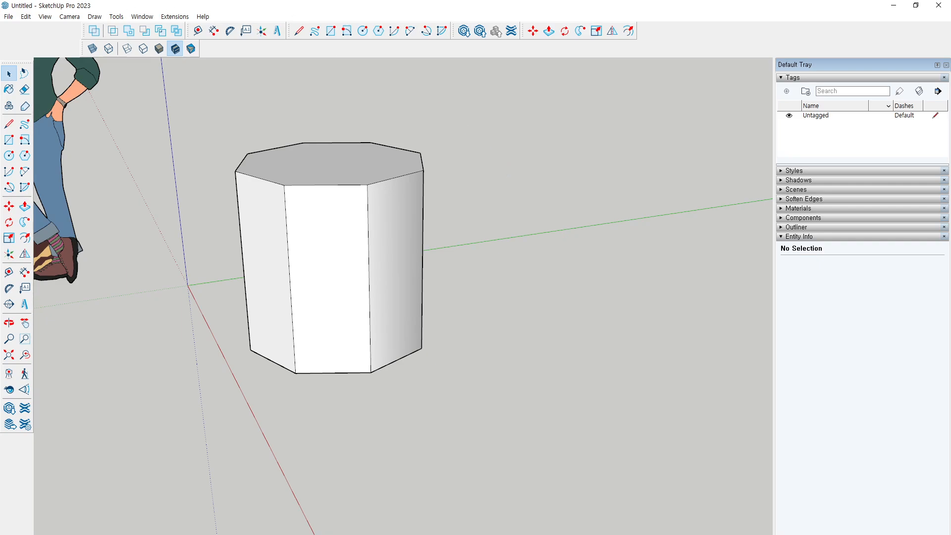
- Turn the display of hidden geometry on and back off
left_click(25, 18)
left_click(27, 20)
left_click(45, 17)
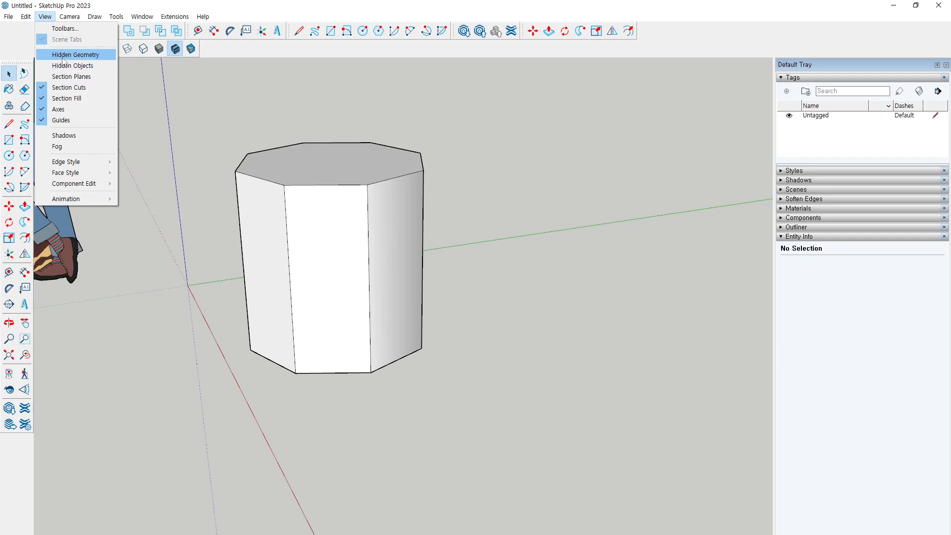
left_click(64, 58)
left_click(44, 16)
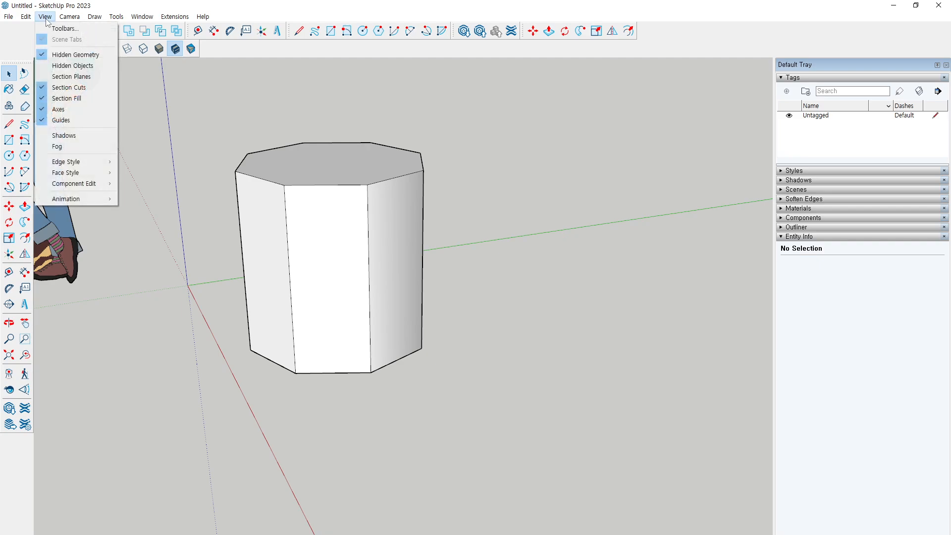
left_click(54, 58)
- Turn on the display of hidden objects and select the hidden polygon prism's group to examine its visibility toggle
left_click(45, 17)
left_click(65, 66)
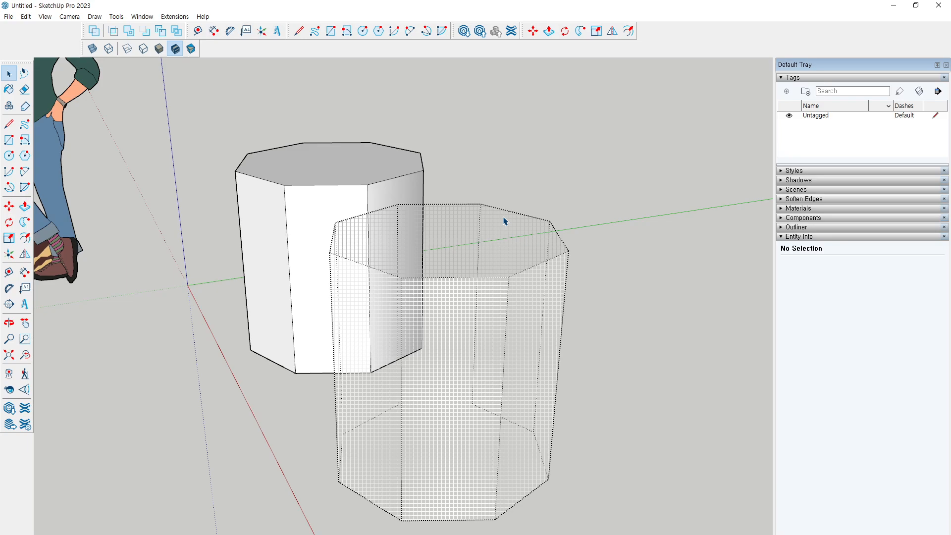
left_click(485, 351)
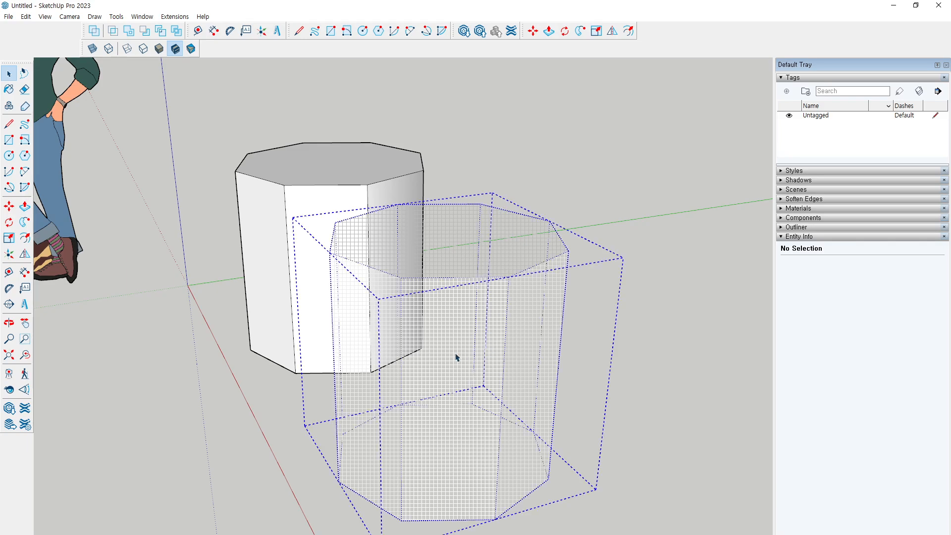
middle_click_drag(454, 357, 479, 342)
right_click(486, 336)
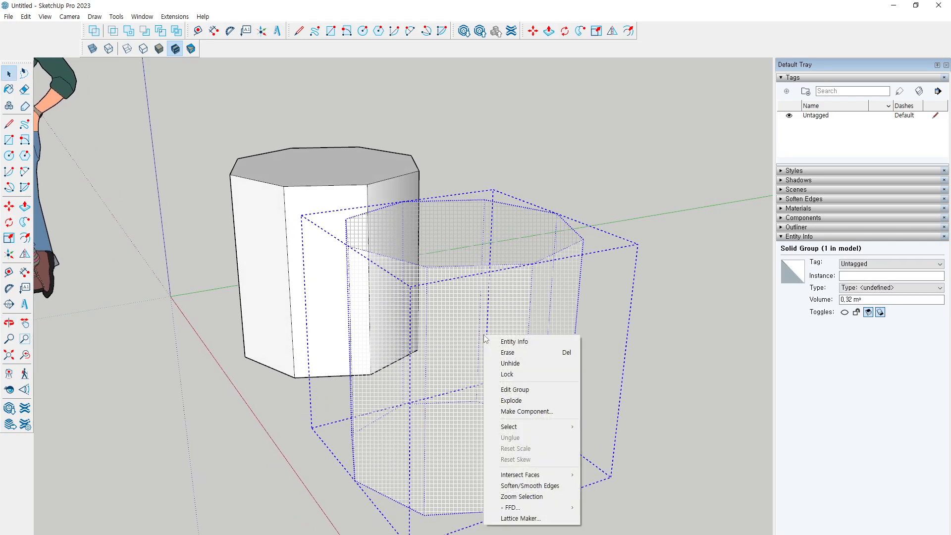
left_click(516, 389)
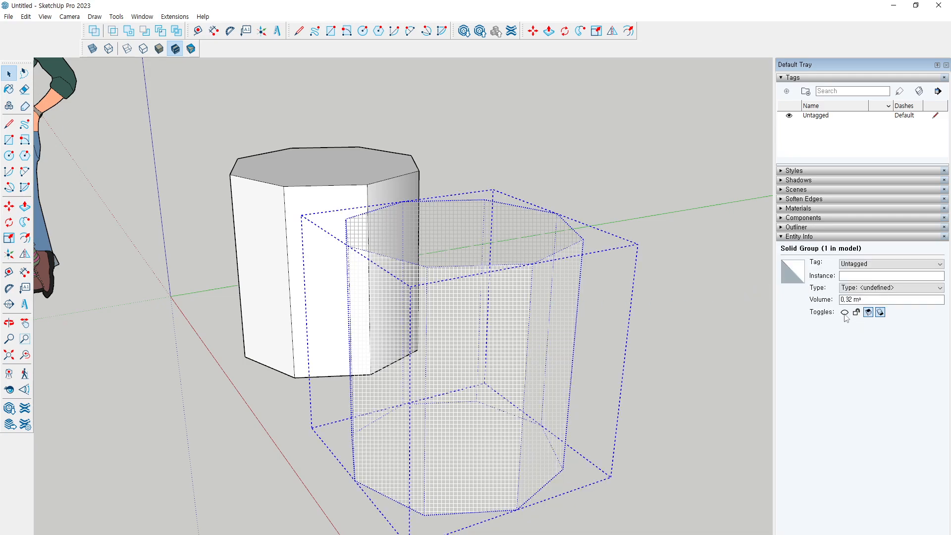
mouse_move(850, 324)
left_mouse_down()
mouse_move(824, 319)
mouse_move(832, 336)
left_mouse_up()
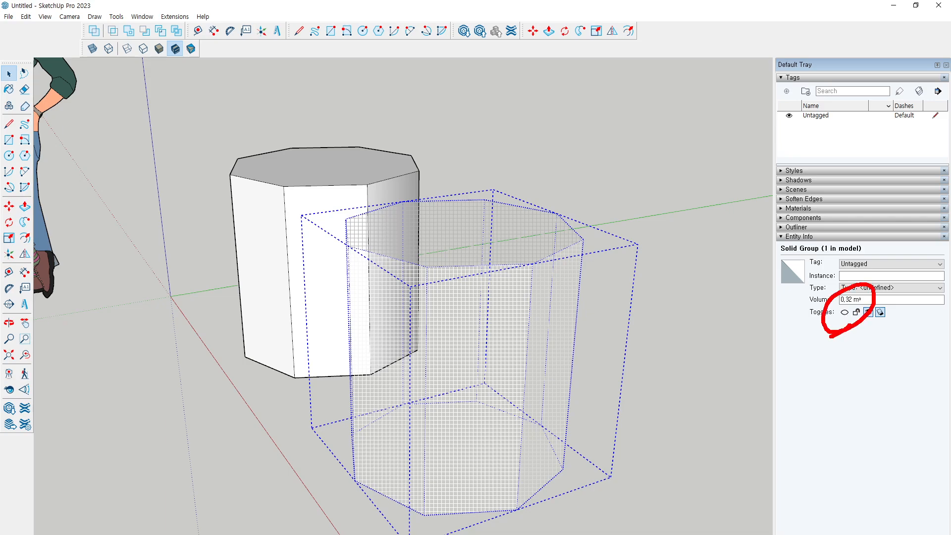
key("Escape")
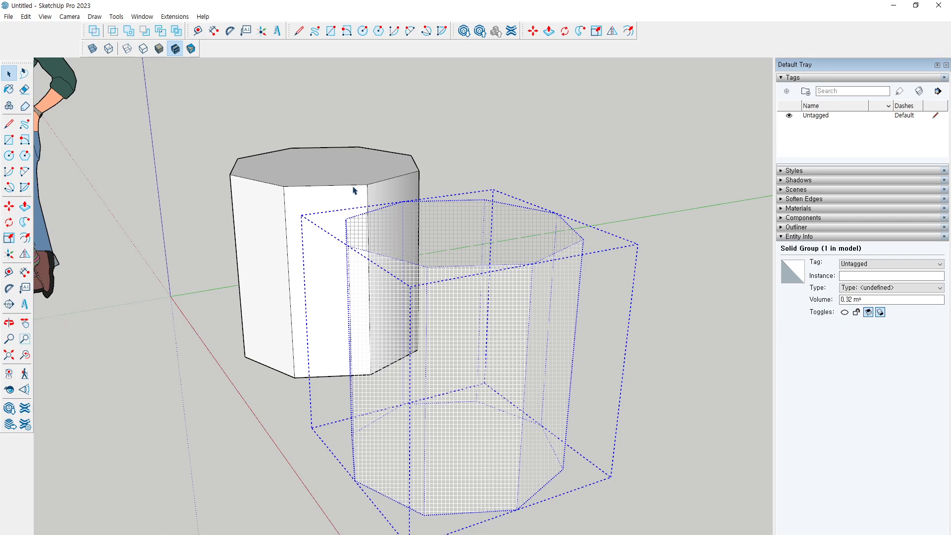
- Reselect the hidden polygon prism's group and make it visible with its Entity Info visibility toggle
left_click(451, 143)
scroll(480, 261, "up", 1)
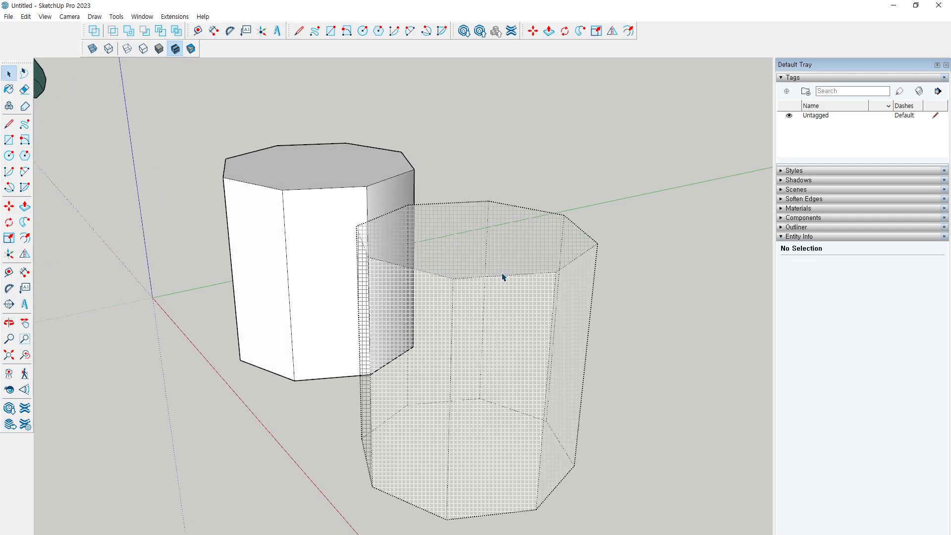
left_click(503, 280)
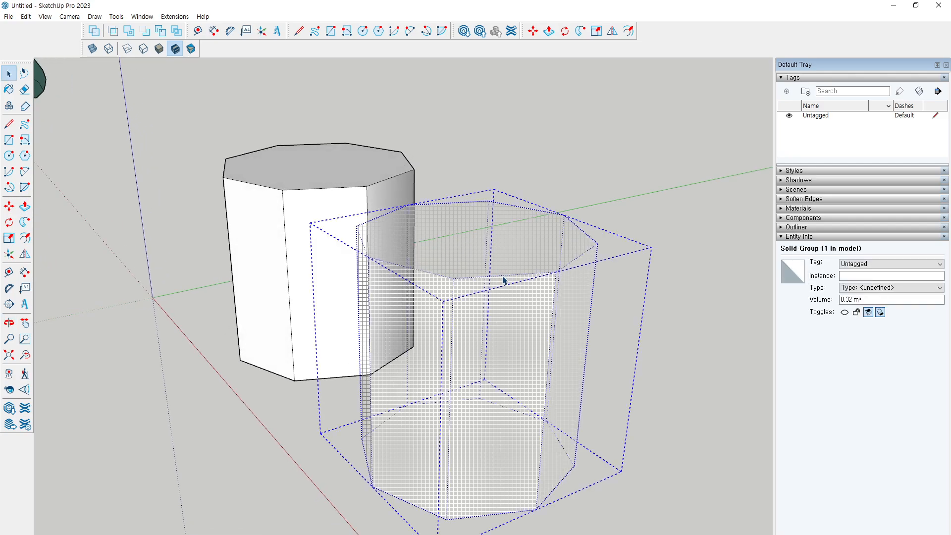
left_click(27, 18)
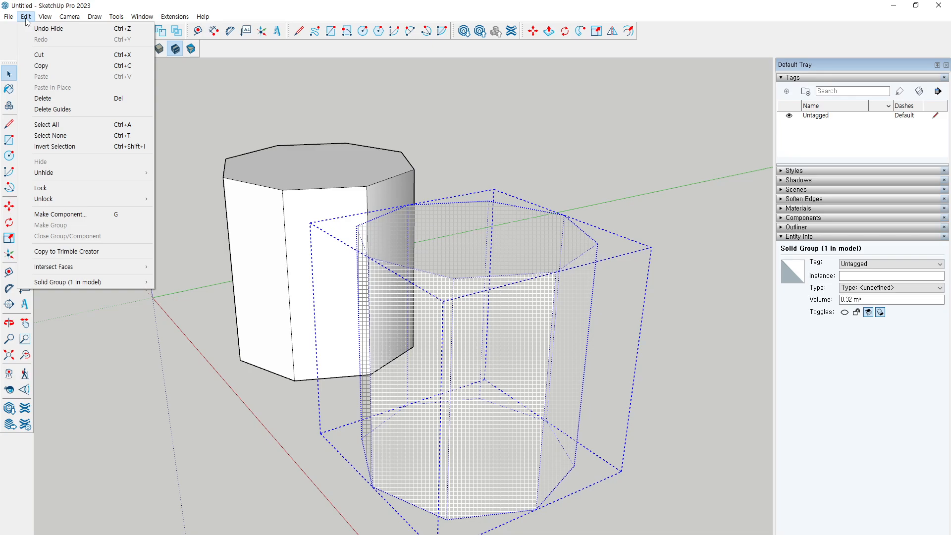
mouse_move(69, 16)
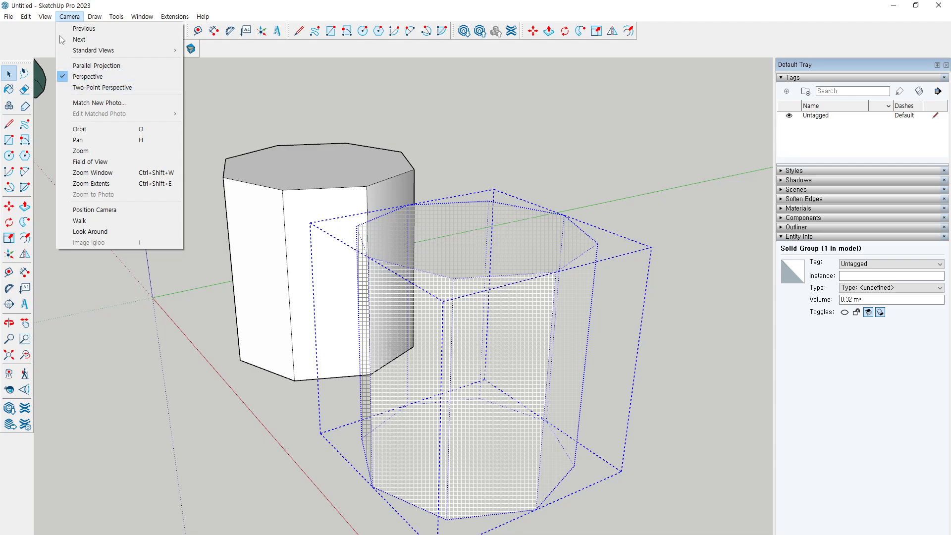
left_click(278, 102)
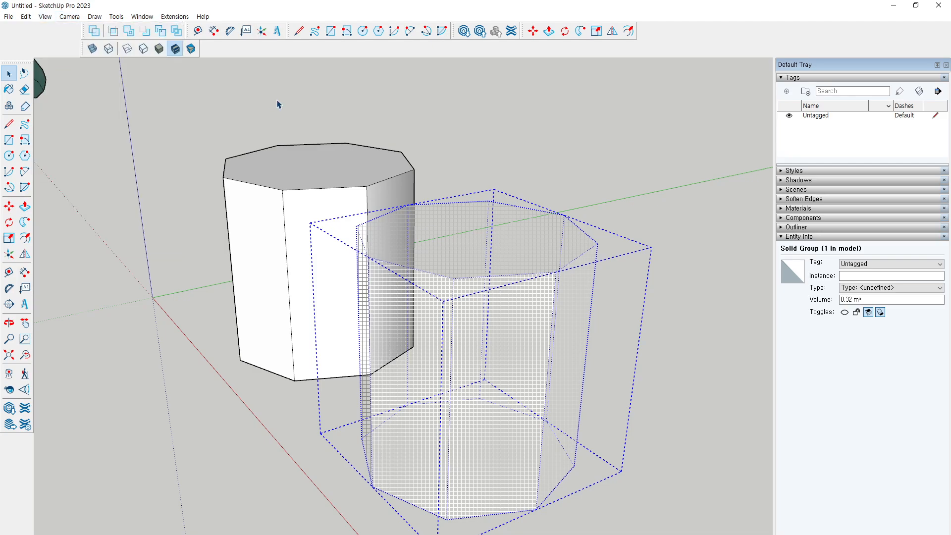
right_click(435, 286)
left_click(861, 348)
left_click(845, 312)
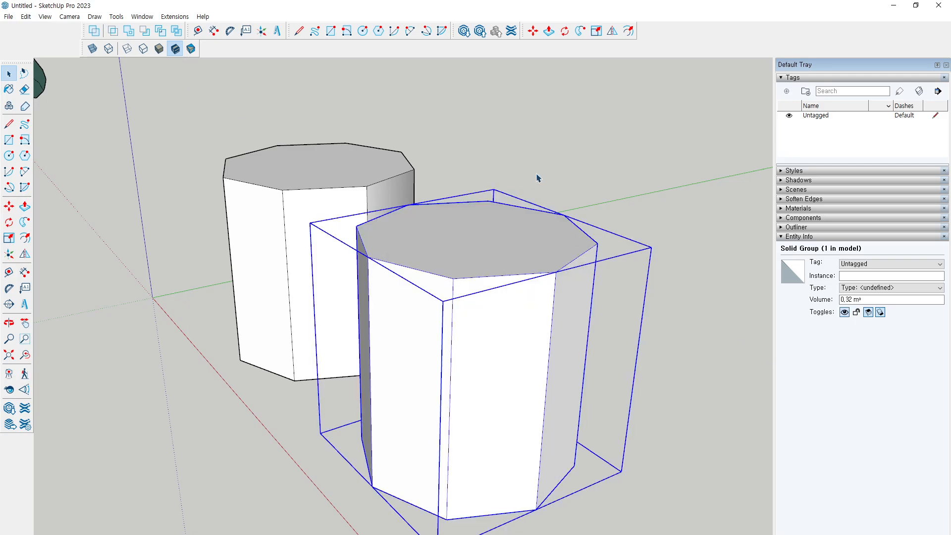
- Hide the polygon prism's group again and switch the display of hidden objects off and back on
right_click(498, 282)
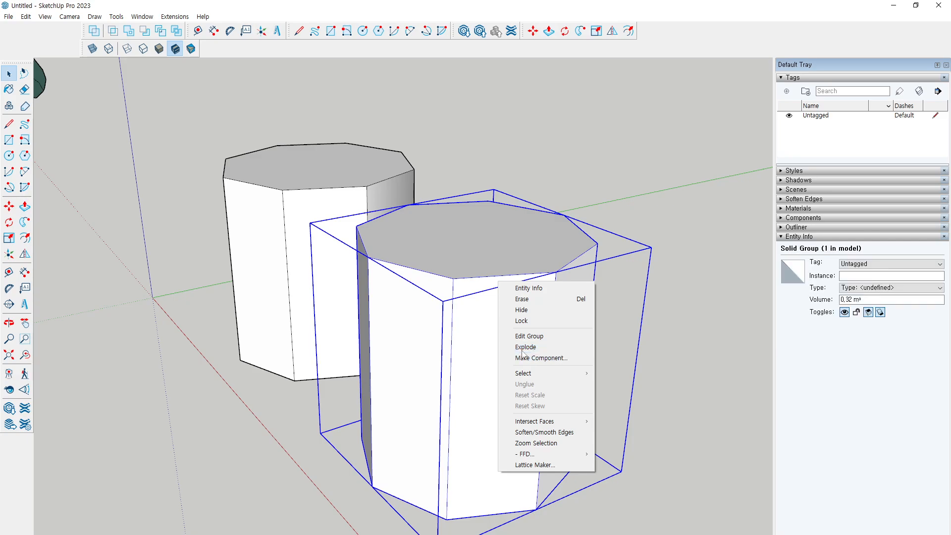
left_click(536, 311)
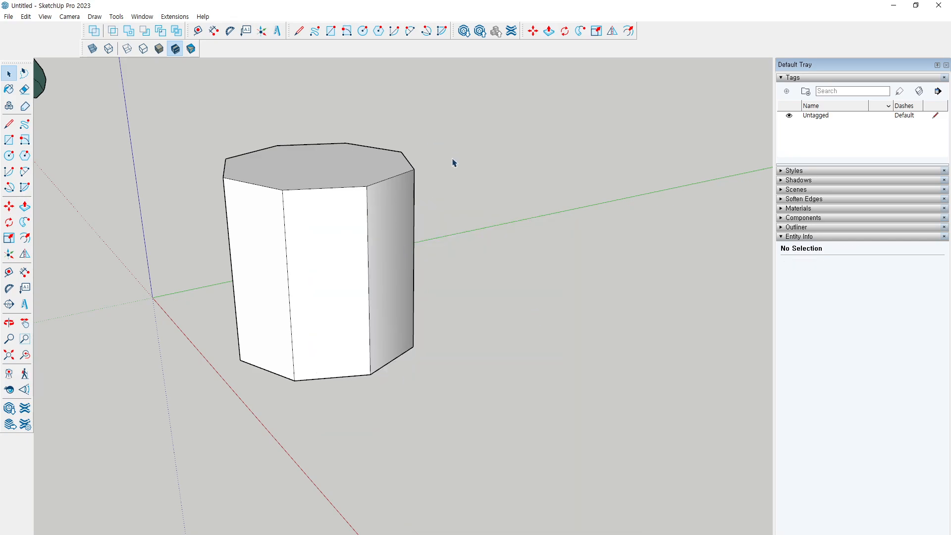
key("e")
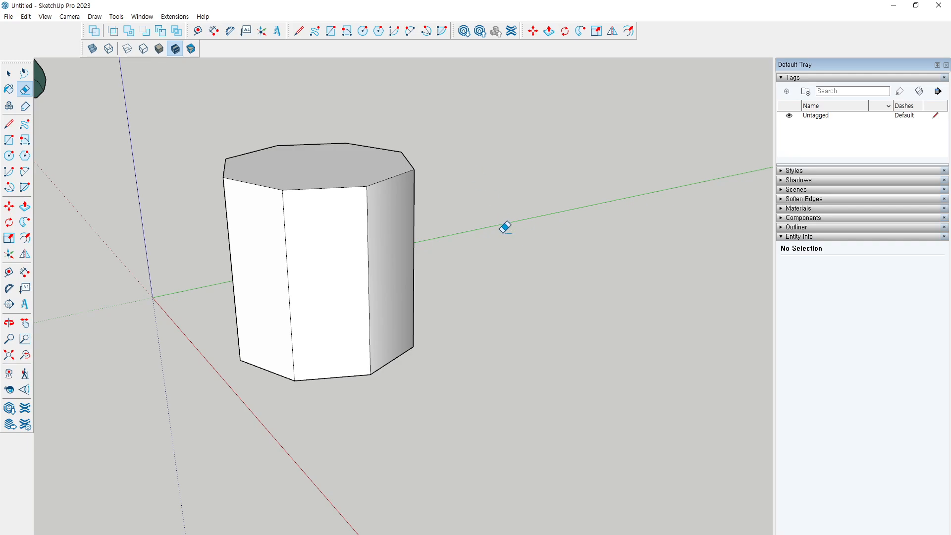
left_click(45, 16)
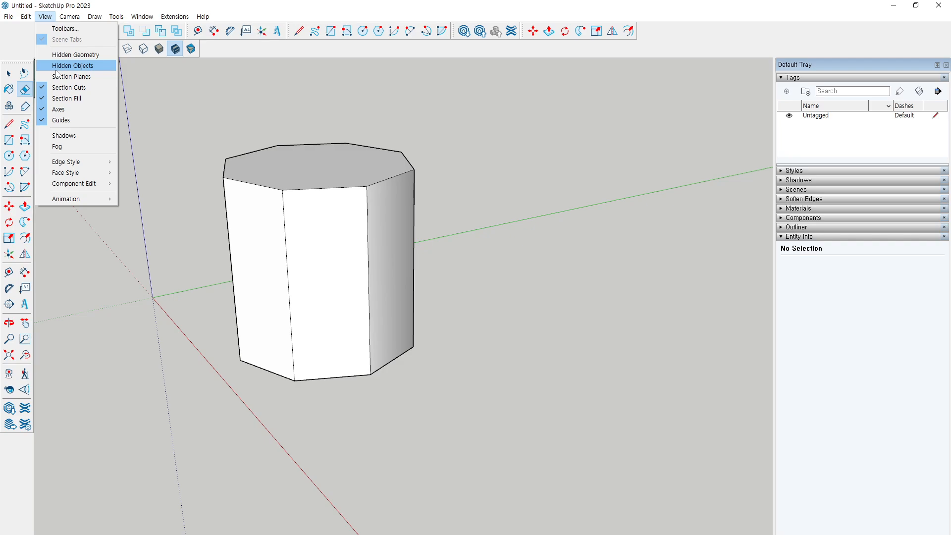
left_click(56, 69)
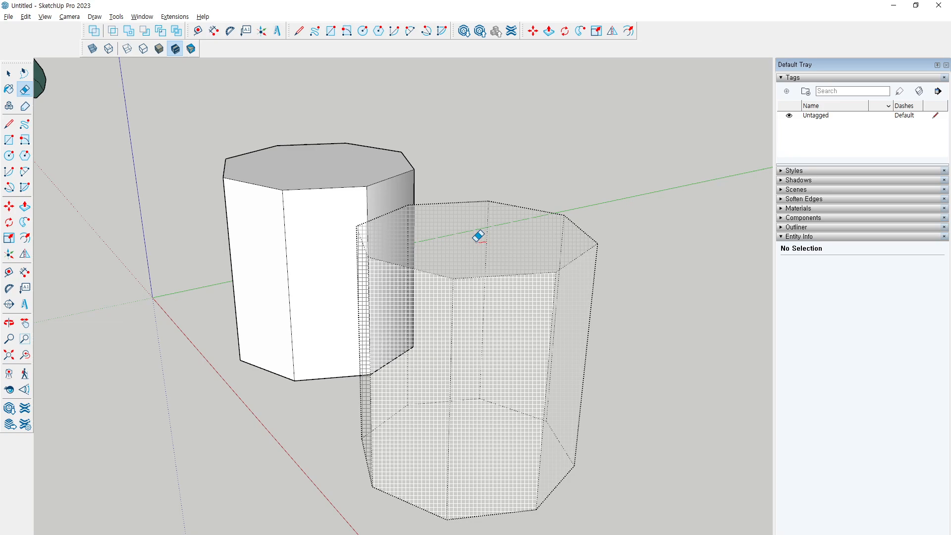
- Try erasing the hidden polygon prism's group with the Eraser, undo the erasure, and unhide the group with the Eraser
left_click(495, 200)
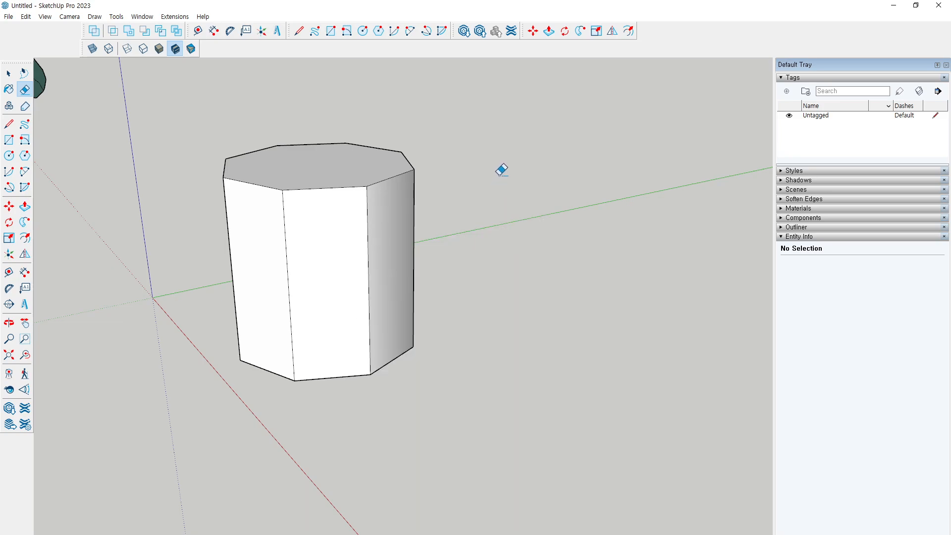
key("ctrl+z")
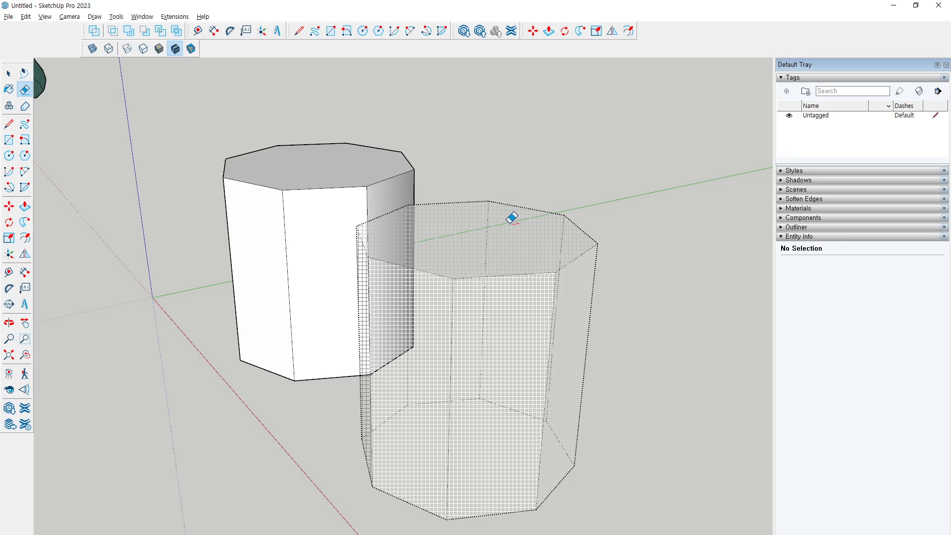
mouse_move(534, 197)
left_mouse_down("ctrl+shift")
mouse_move(523, 219)
mouse_move(548, 230)
left_mouse_up("ctrl+shift")
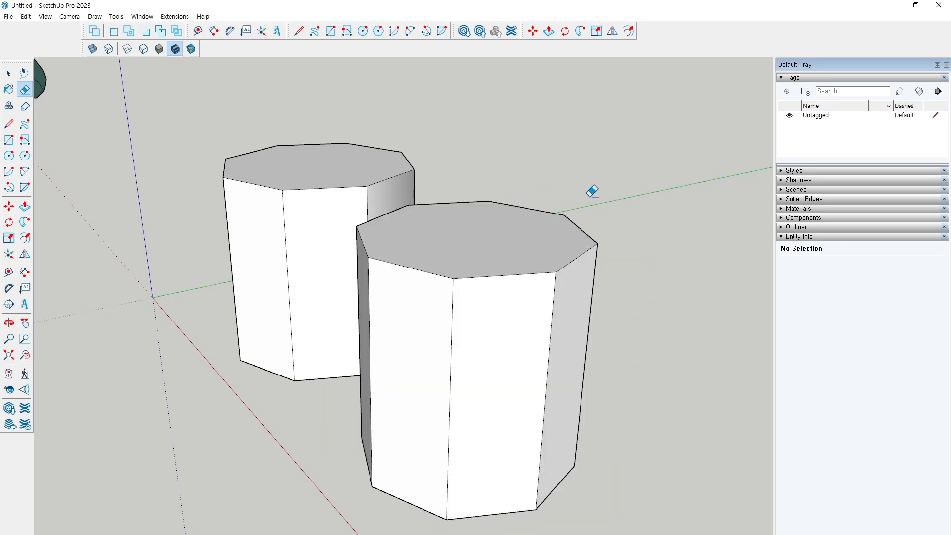
- Hide the front prism's group with the Hide command and turn on the display of hidden objects
key("space")
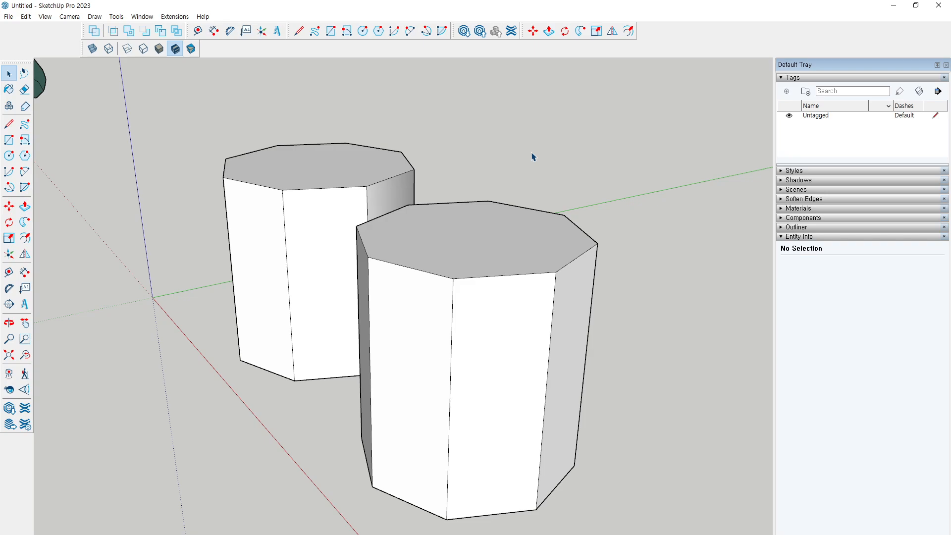
left_click(503, 333)
right_click(503, 333)
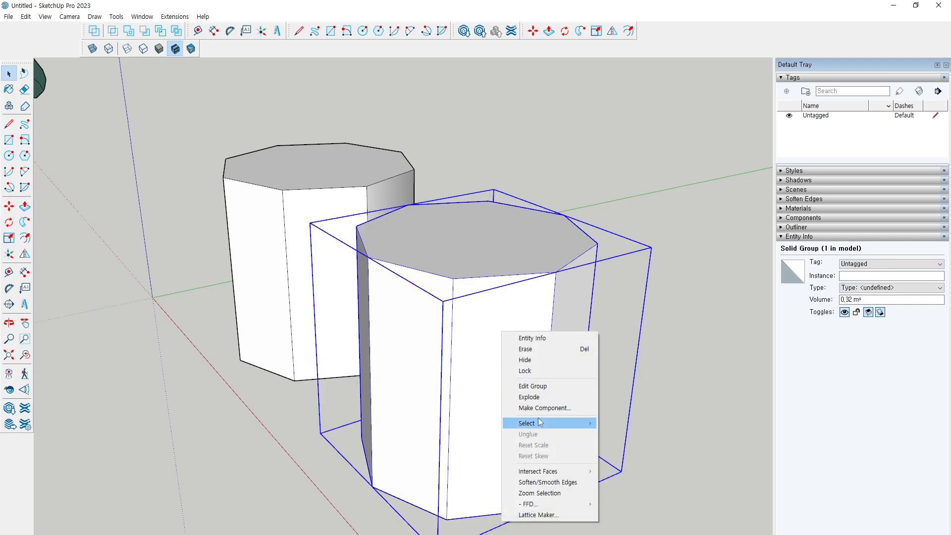
left_click(549, 366)
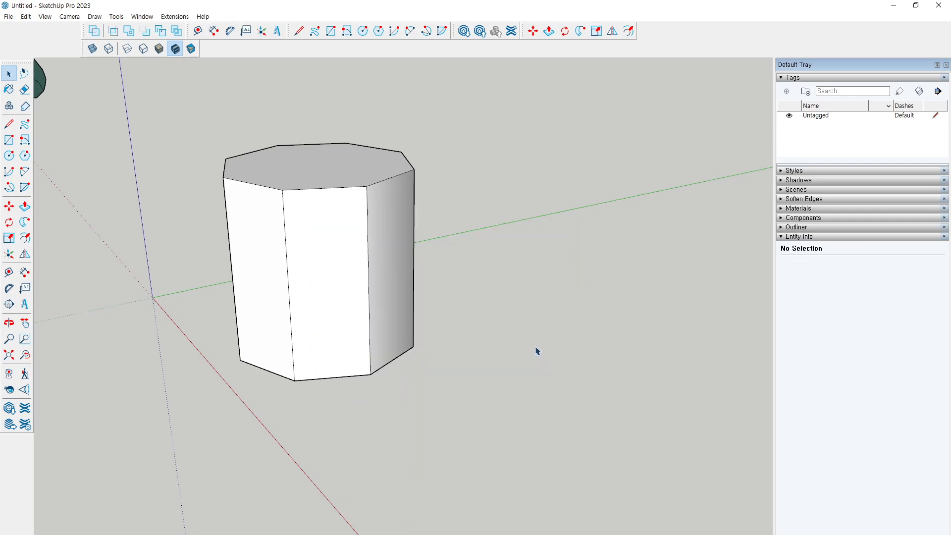
left_click(27, 18)
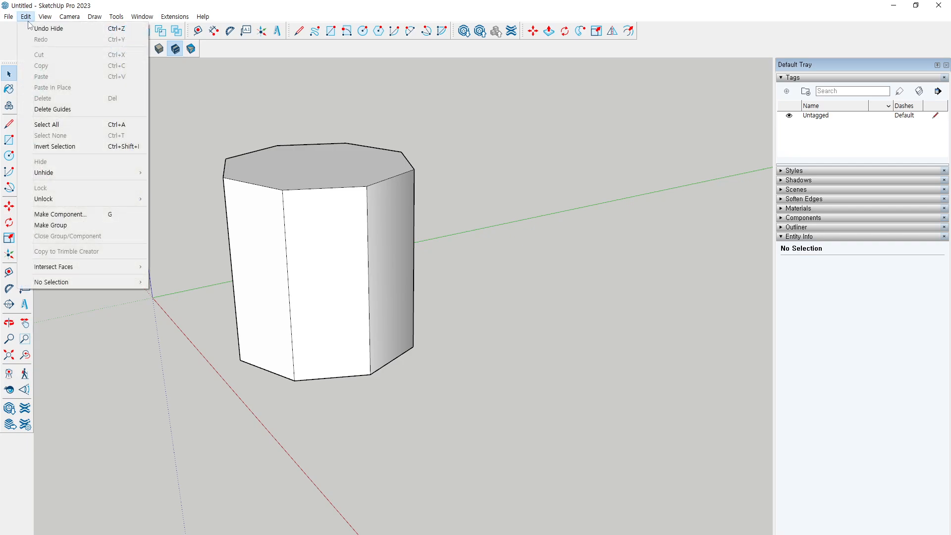
mouse_move(44, 17)
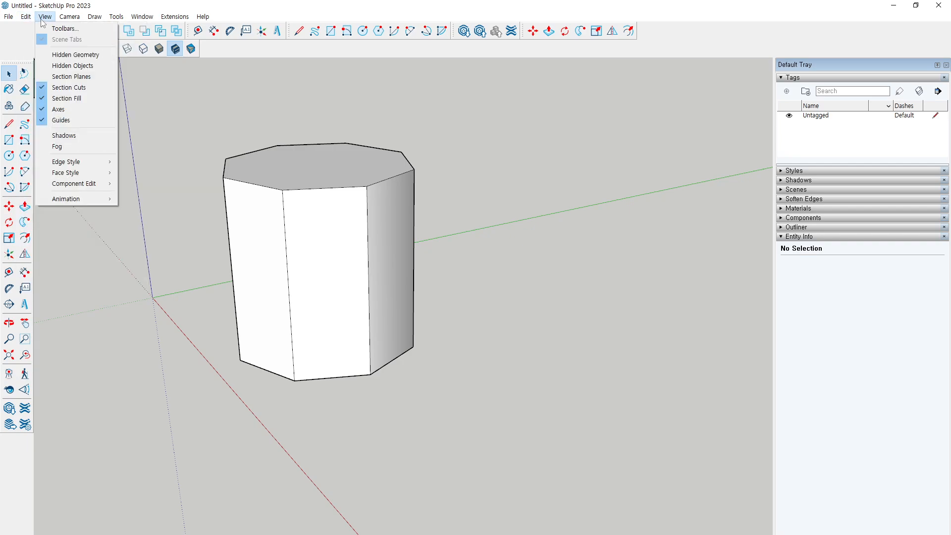
left_click(72, 66)
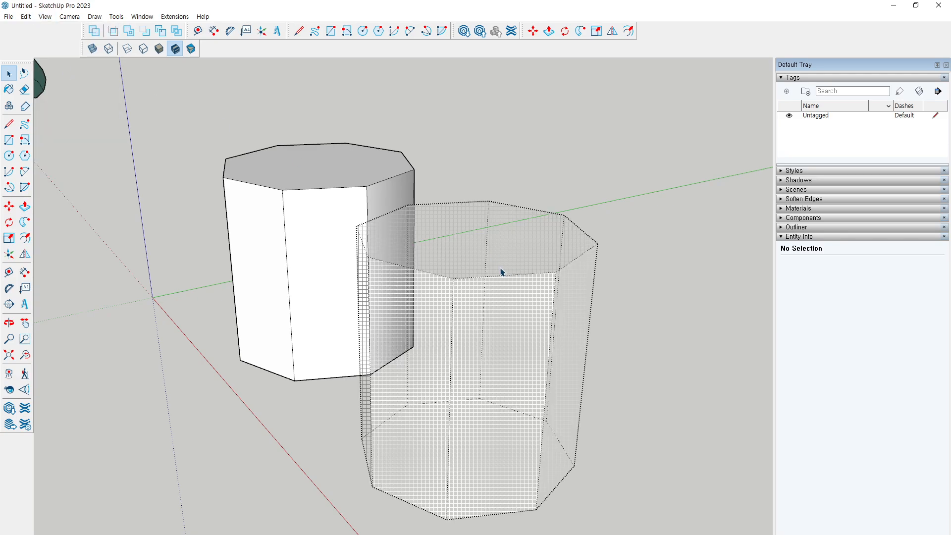
- Select the hidden front prism's group and make it visible with the Unhide command
left_click(501, 271)
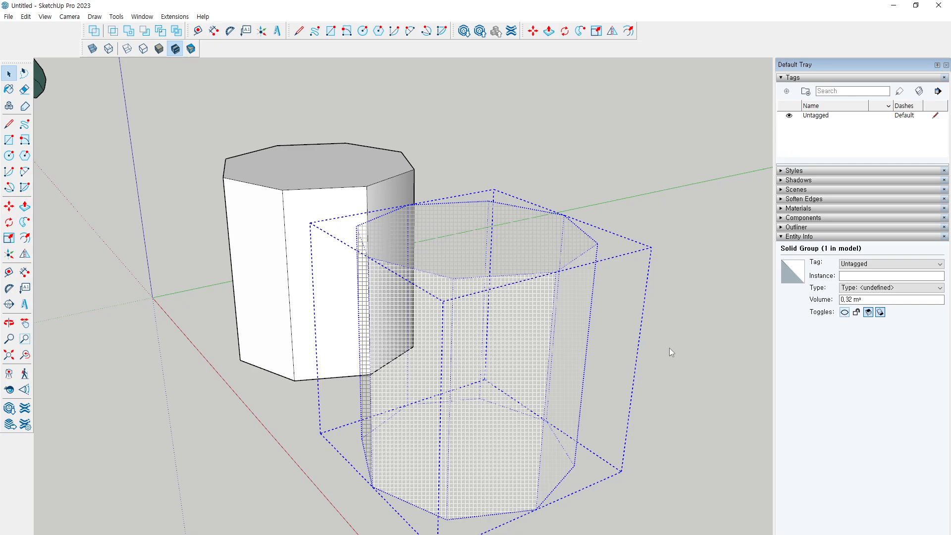
right_click(469, 306)
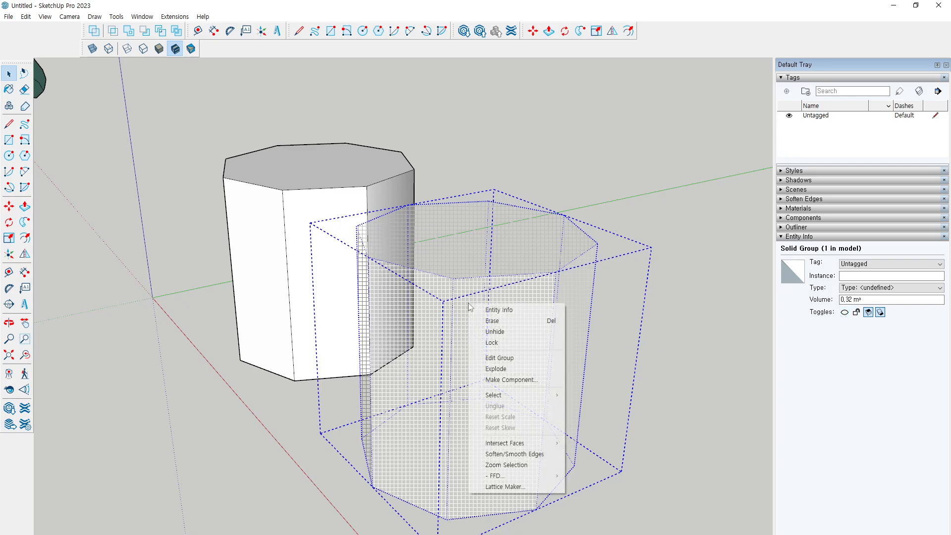
left_click(497, 335)
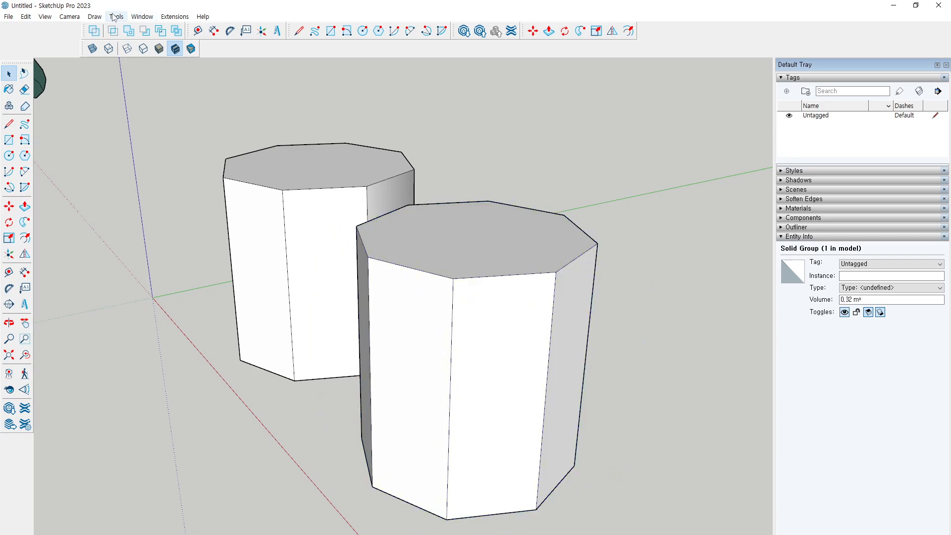
left_click(45, 16)
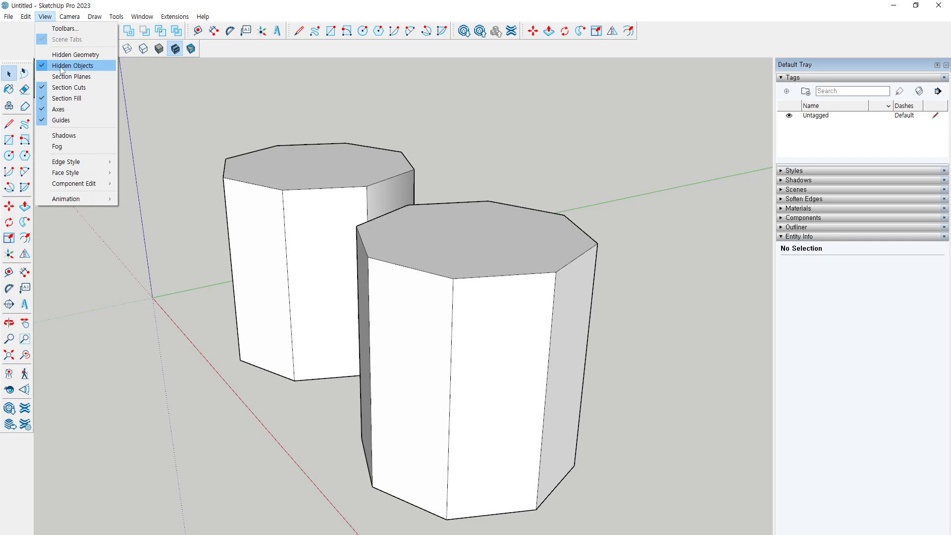
left_click(94, 66)
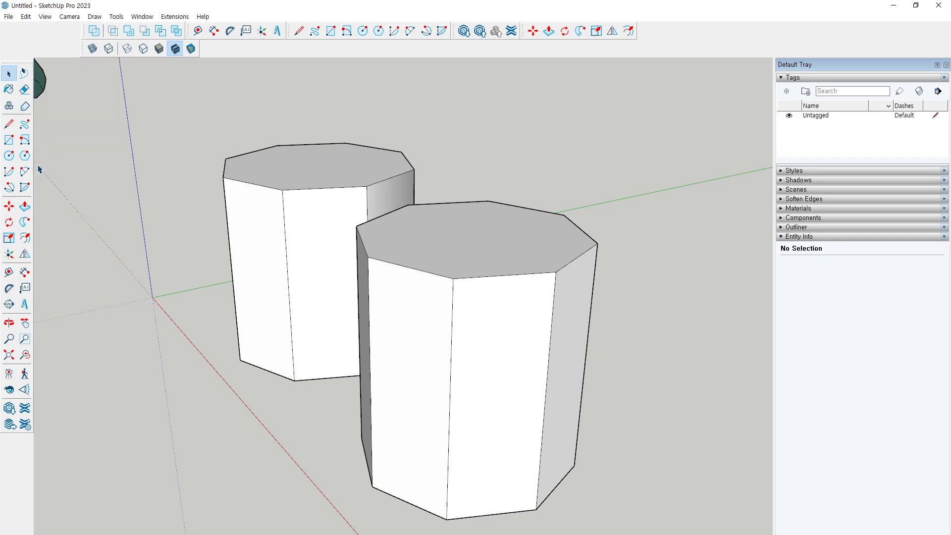
- Draw an eight-sided circle on the ground in front of the two prisms and Push/Pull it up into a cylinder
left_click(10, 157)
scroll(293, 249, "down", 5)
left_click(435, 399)
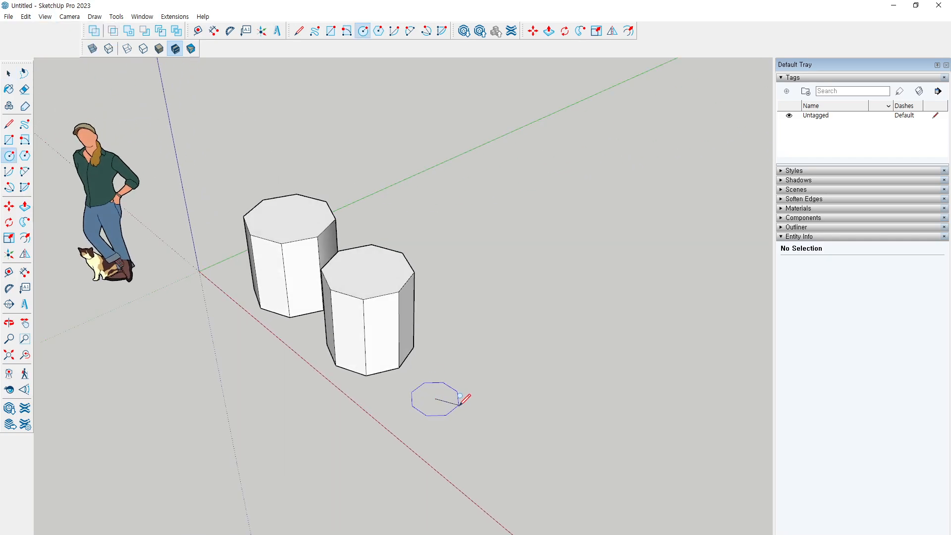
left_click(461, 409)
middle_click_drag(441, 403, 436, 394)
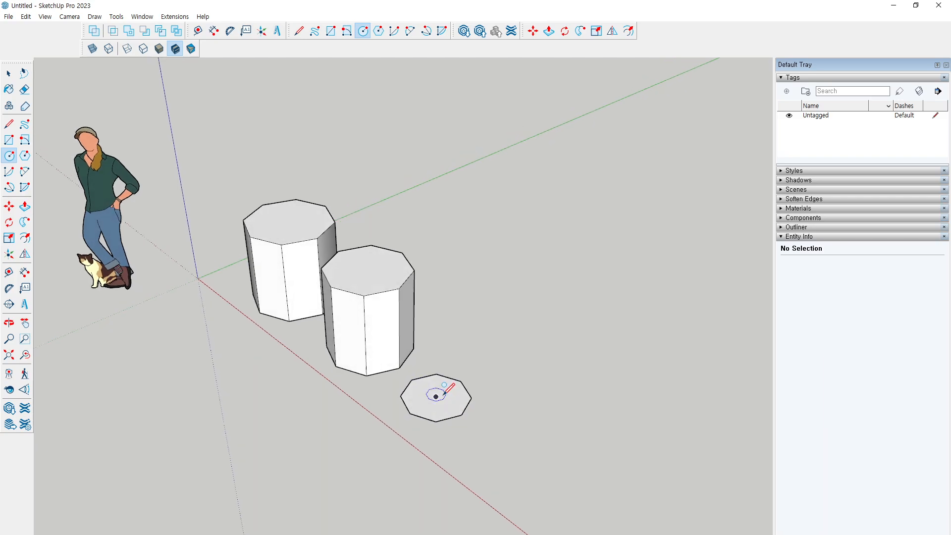
key("p")
left_click(436, 396)
left_click(465, 325)
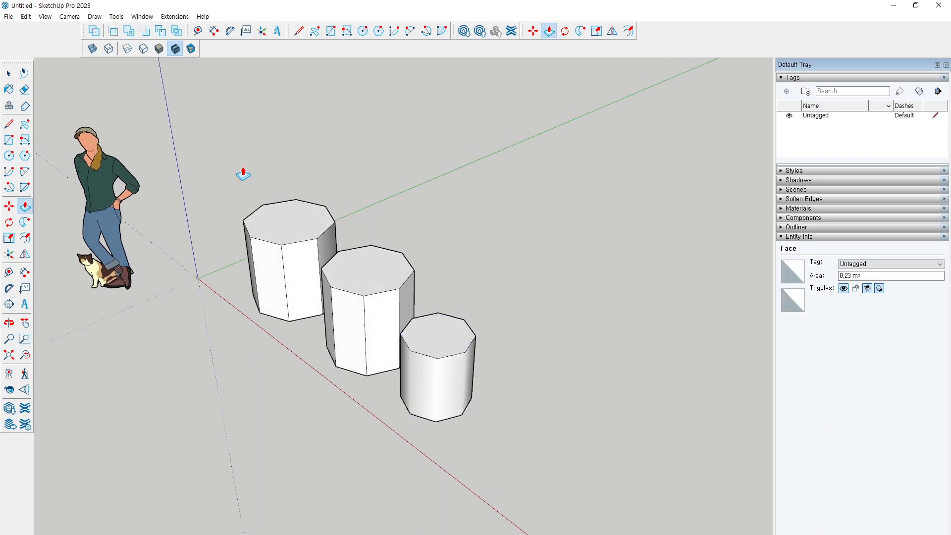
- Turn on the display of hidden geometry and select the cylinder's middle vertical edge to examine its soft and smooth settings
key("space")
left_click(45, 16)
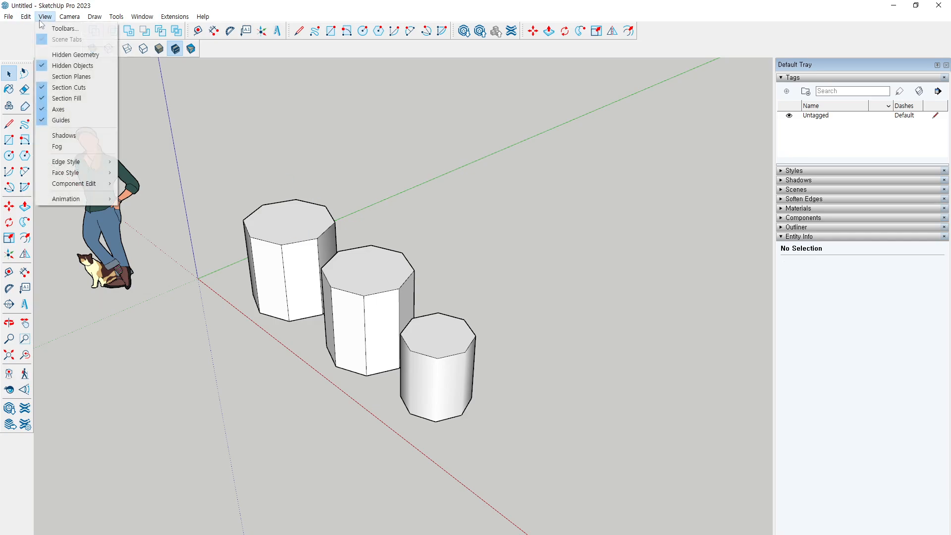
left_click(62, 57)
middle_click_drag(407, 300, 441, 362)
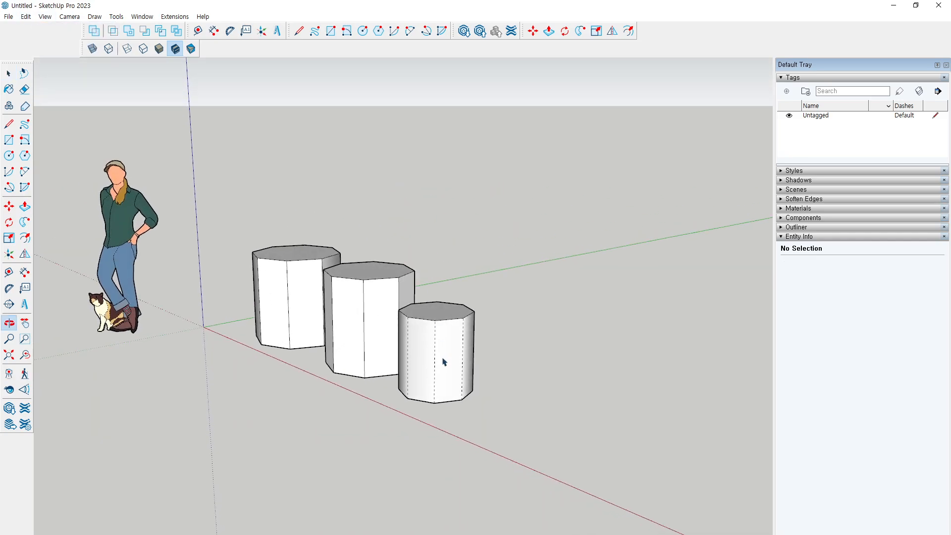
scroll(431, 364, "up", 5)
left_click_drag(446, 366, 448, 355)
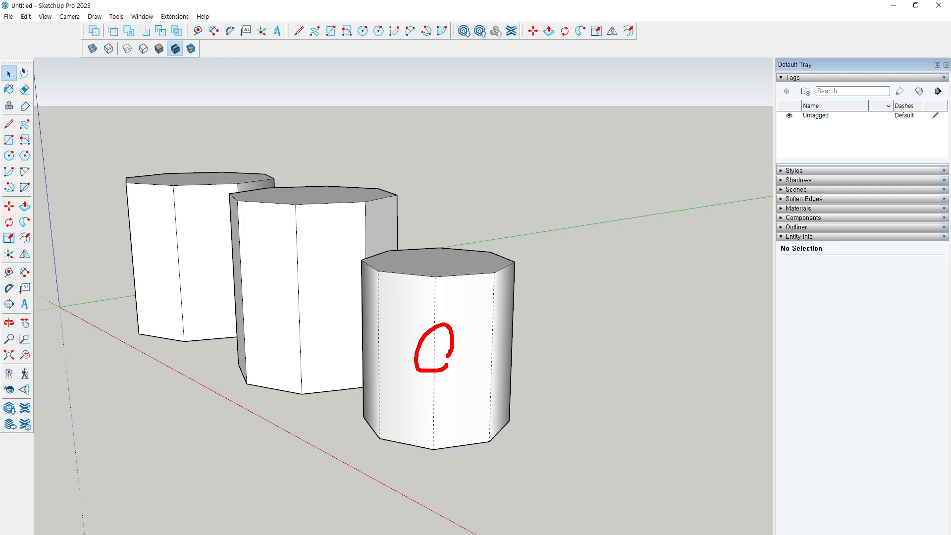
key("Escape")
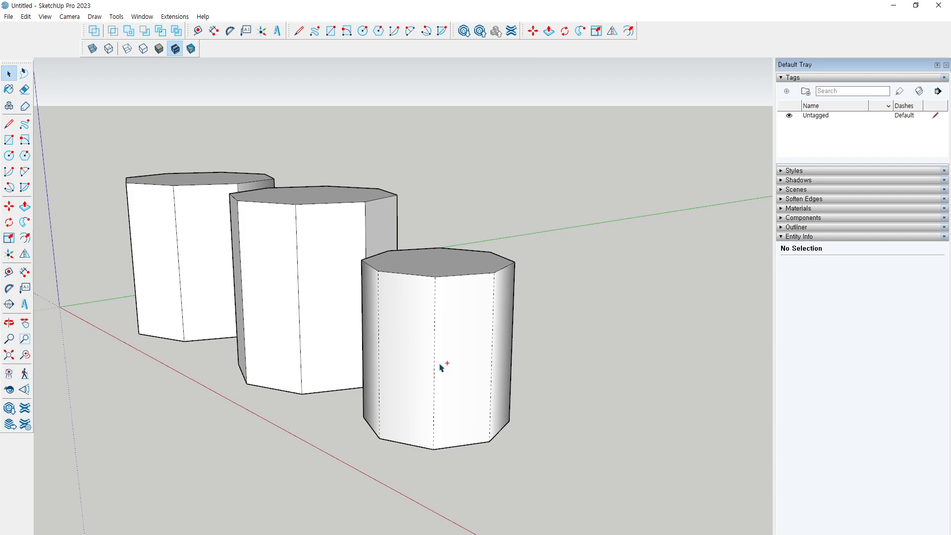
left_click(434, 341)
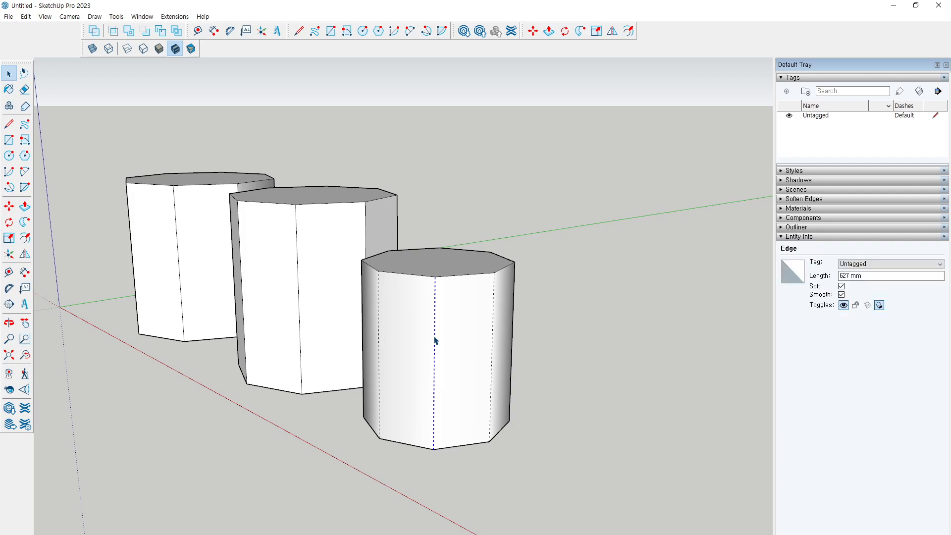
- Turn off the display of hidden objects and hidden geometry
left_click(45, 17)
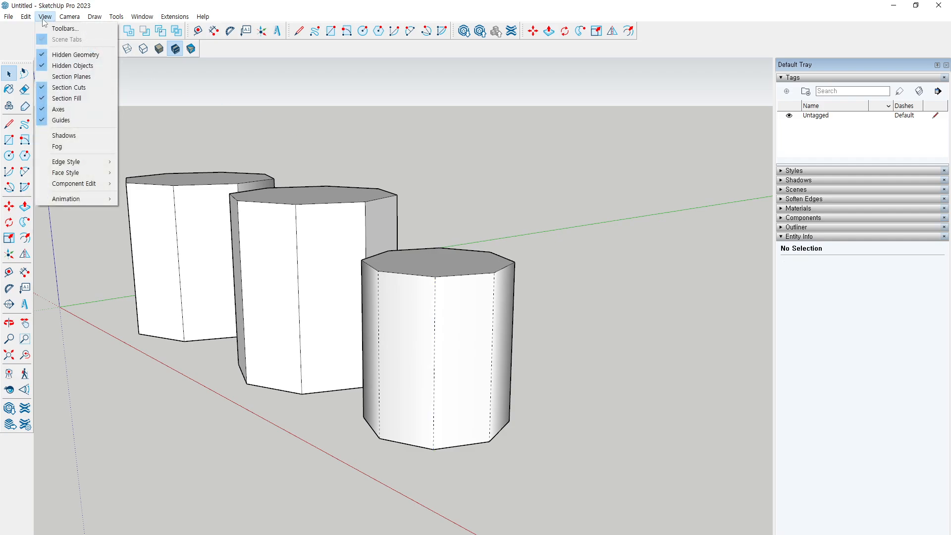
left_click(62, 66)
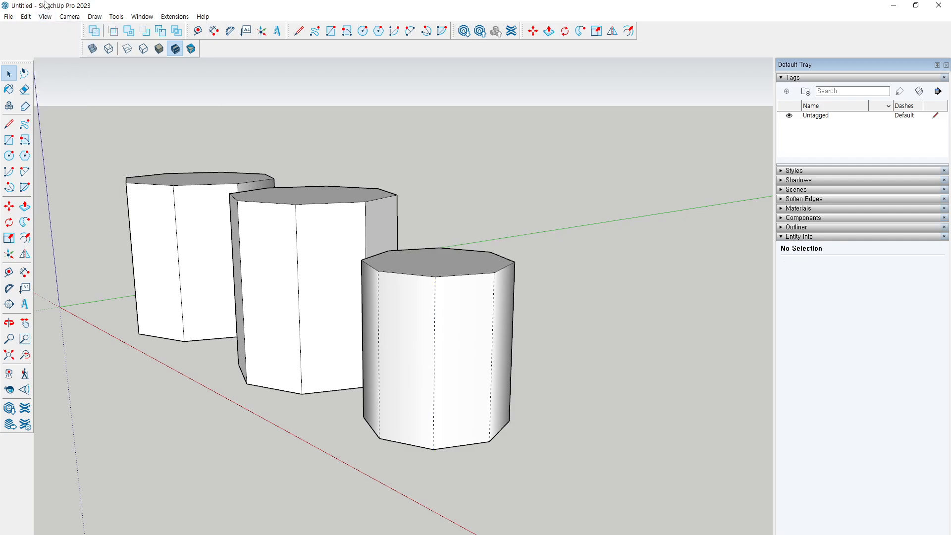
left_click(45, 17)
left_click(62, 53)
- Hide the middle prism's group, show the hidden objects and geometry, and undo the hiding
left_click(353, 216)
right_click(344, 221)
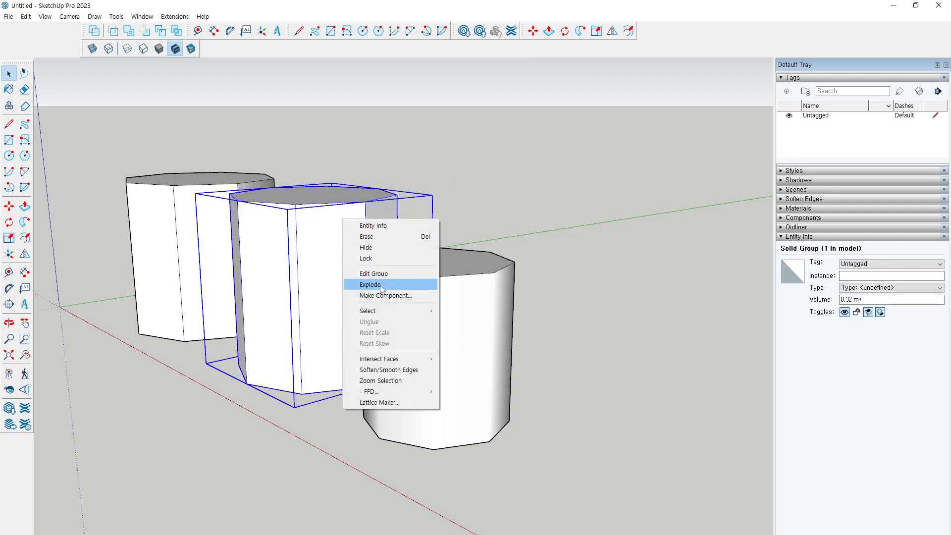
left_click(390, 248)
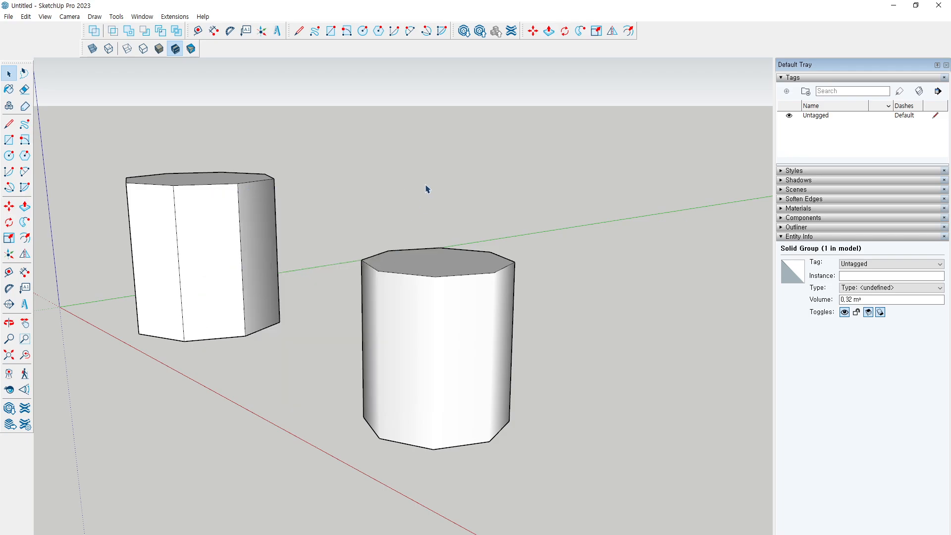
mouse_move(427, 189)
middle_mouse_down()
mouse_move(394, 200)
mouse_move(399, 211)
middle_mouse_up()
key("e")
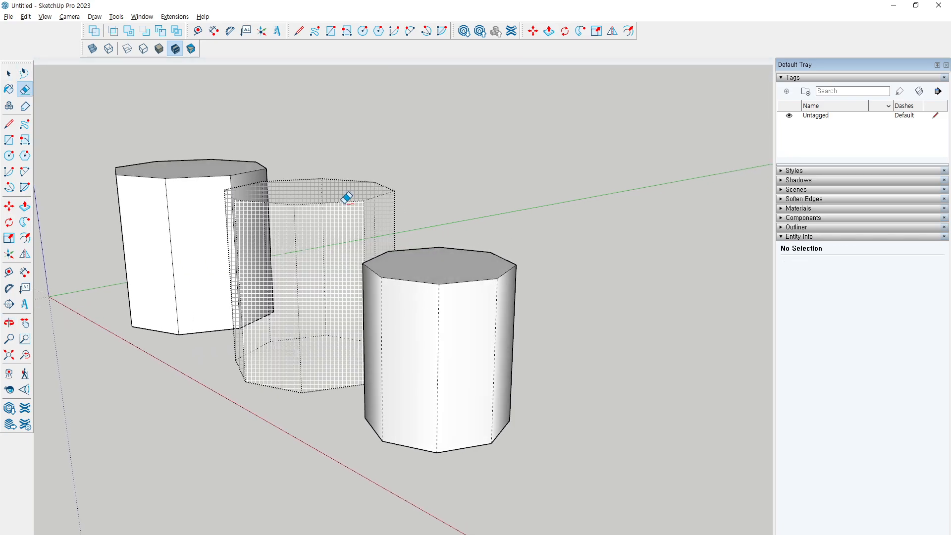
key("ctrl+z")
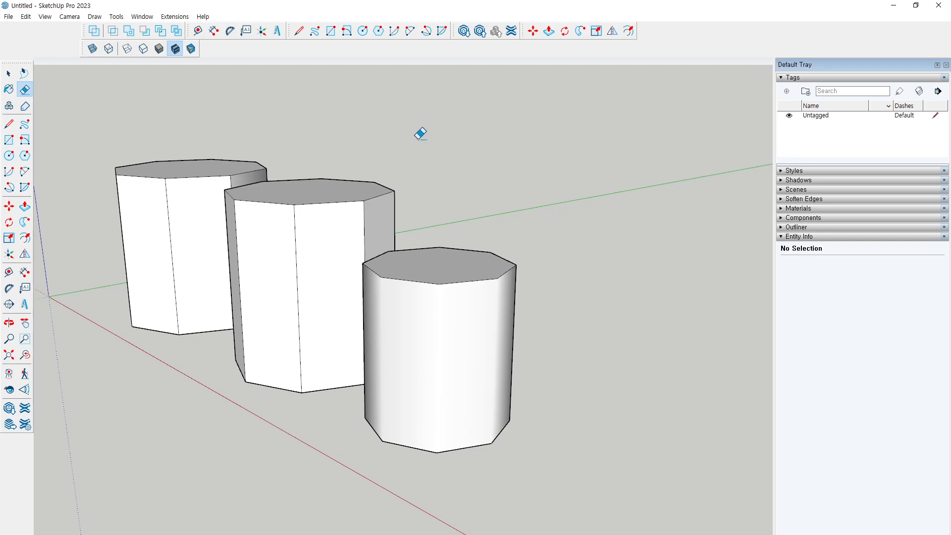
- Select the middle prism's group, examine its Entity Info toggles and context commands, and clear the selection
key("space")
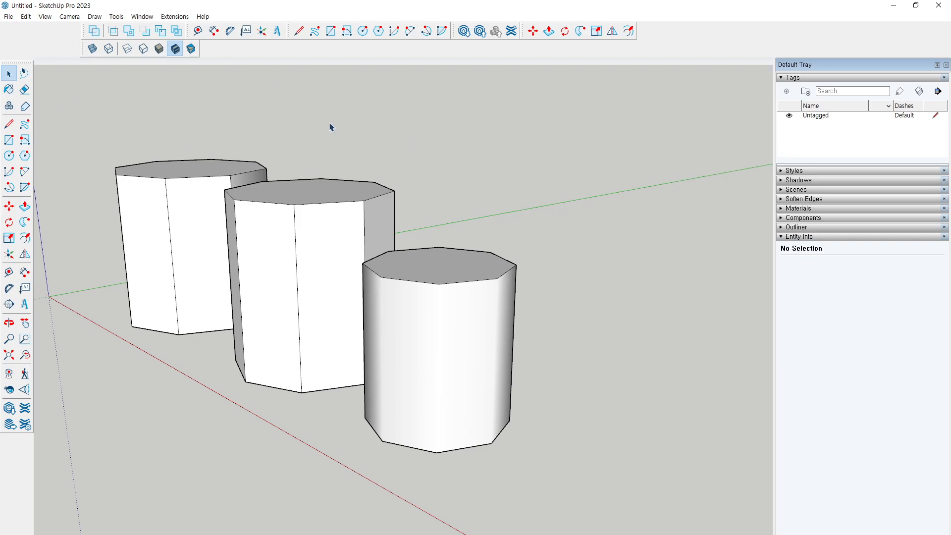
scroll(195, 355, "up", 3)
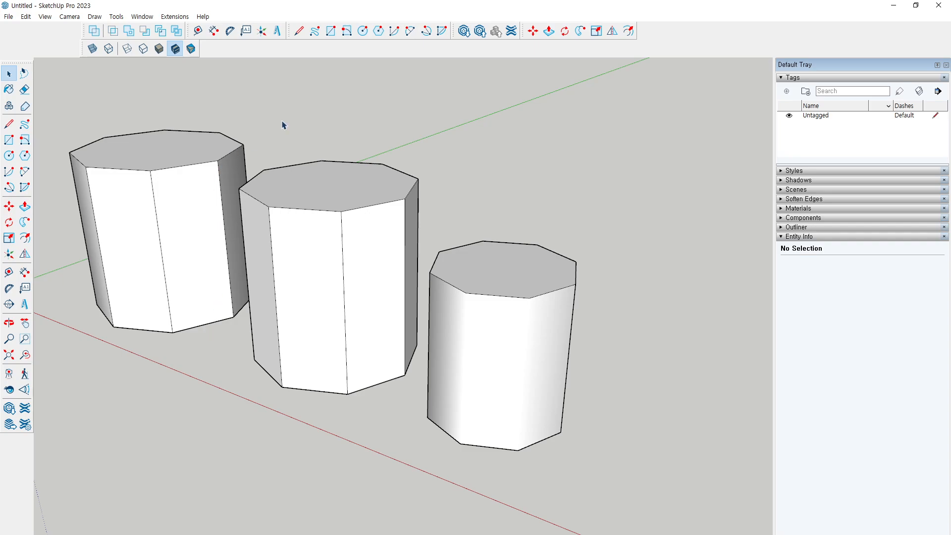
middle_click_drag(279, 163, 307, 181, "shift")
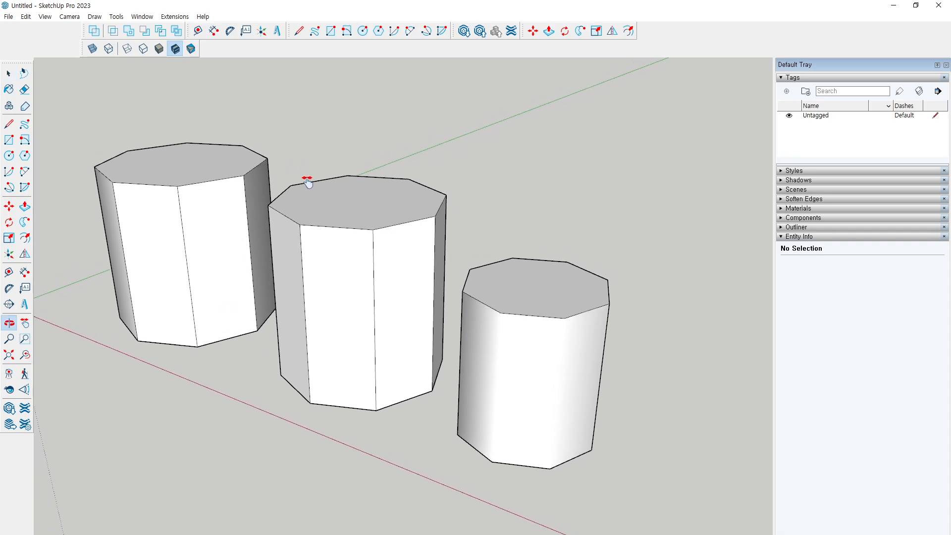
left_click(325, 238)
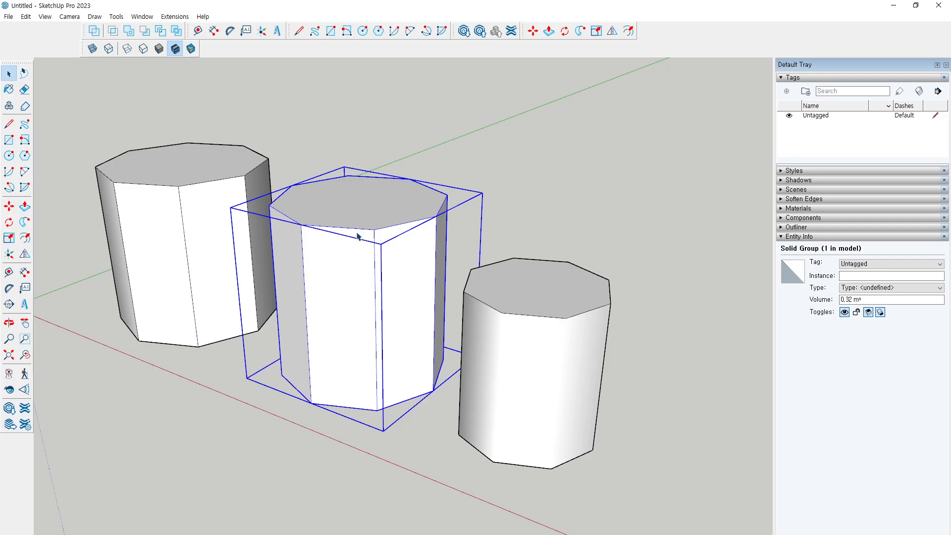
left_click(387, 152)
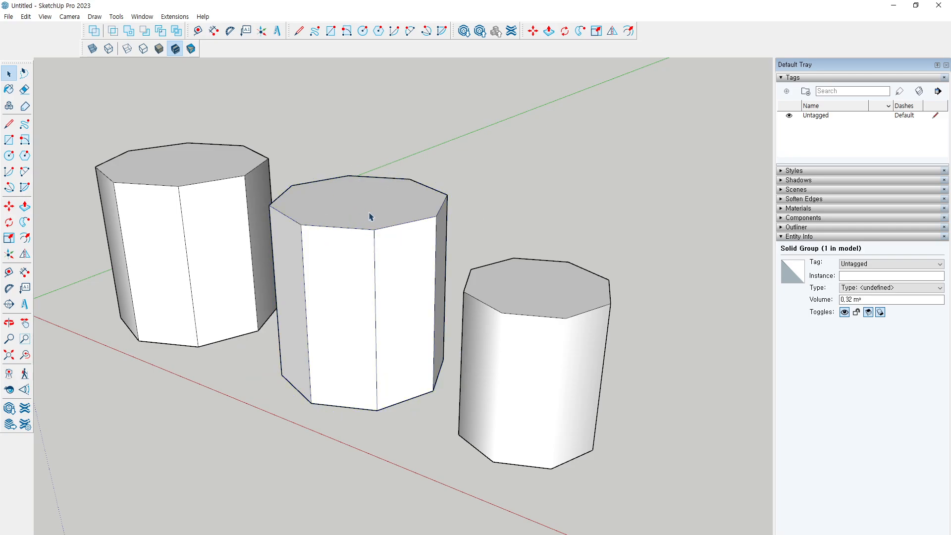
left_click(371, 215)
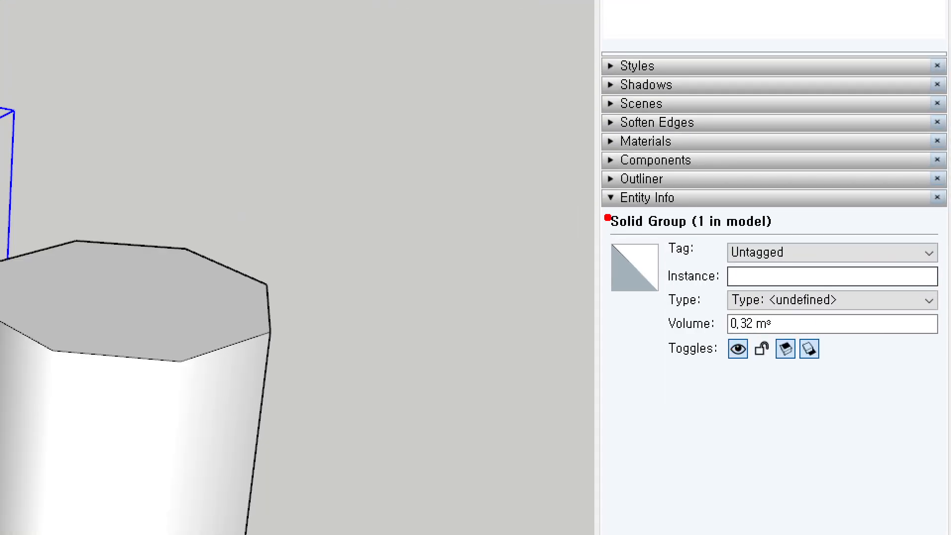
left_click_drag(604, 210, 688, 210)
left_click_drag(702, 366, 833, 366)
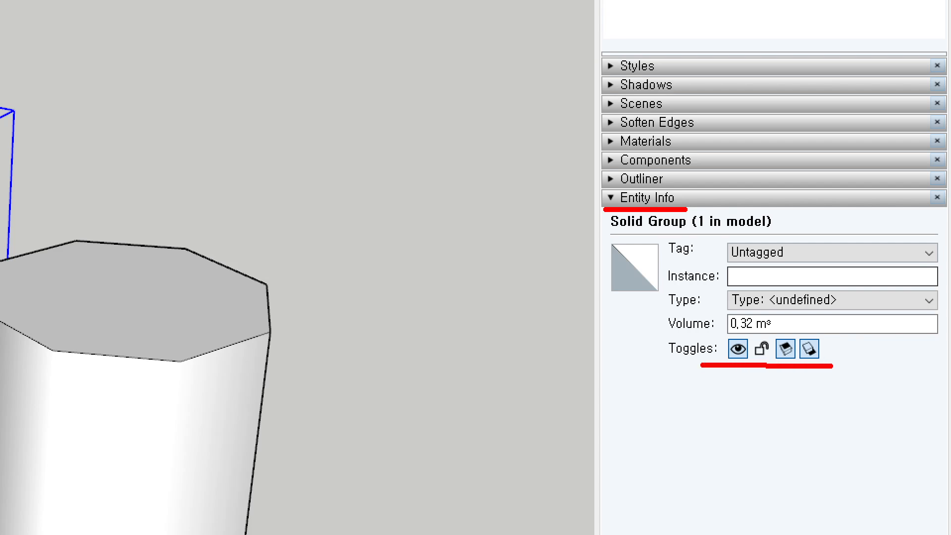
left_click_drag(657, 368, 704, 367)
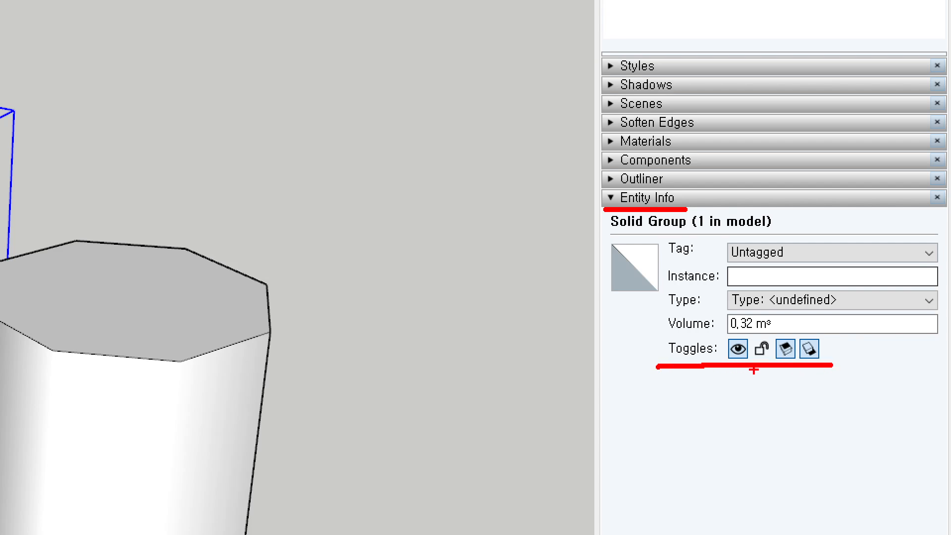
mouse_move(751, 346)
left_mouse_down()
mouse_move(769, 364)
mouse_move(775, 335)
mouse_move(749, 364)
left_mouse_up()
mouse_move(717, 367)
left_mouse_down()
mouse_move(739, 364)
mouse_move(733, 333)
mouse_move(749, 366)
left_mouse_up()
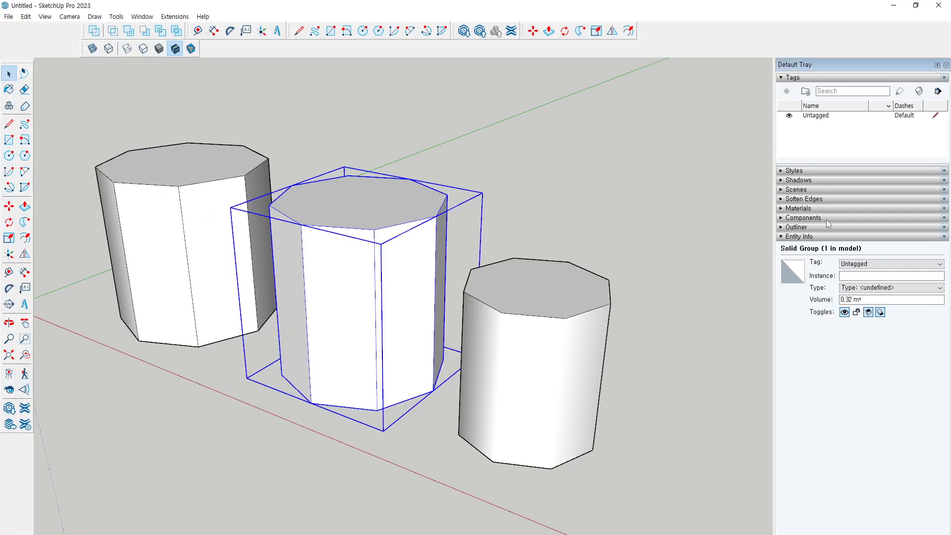
right_click(357, 238)
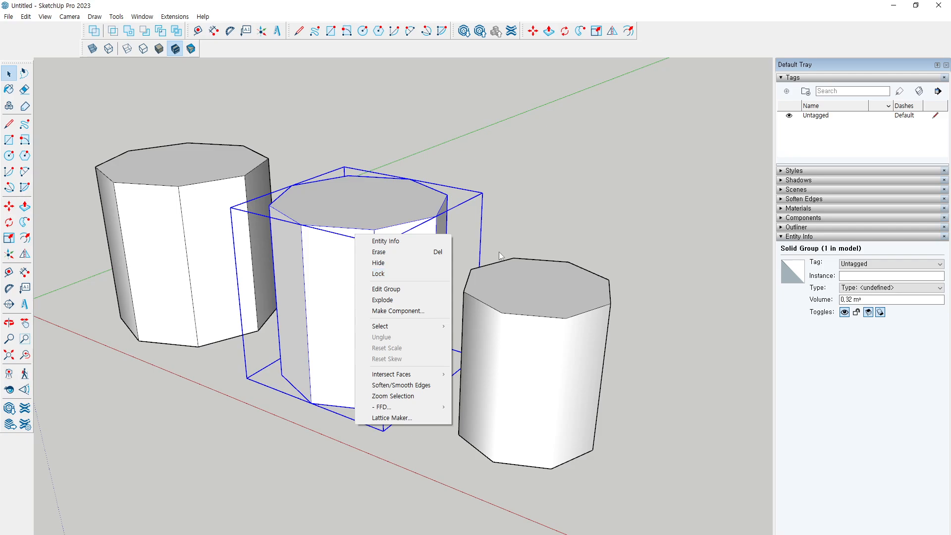
left_click(501, 135)
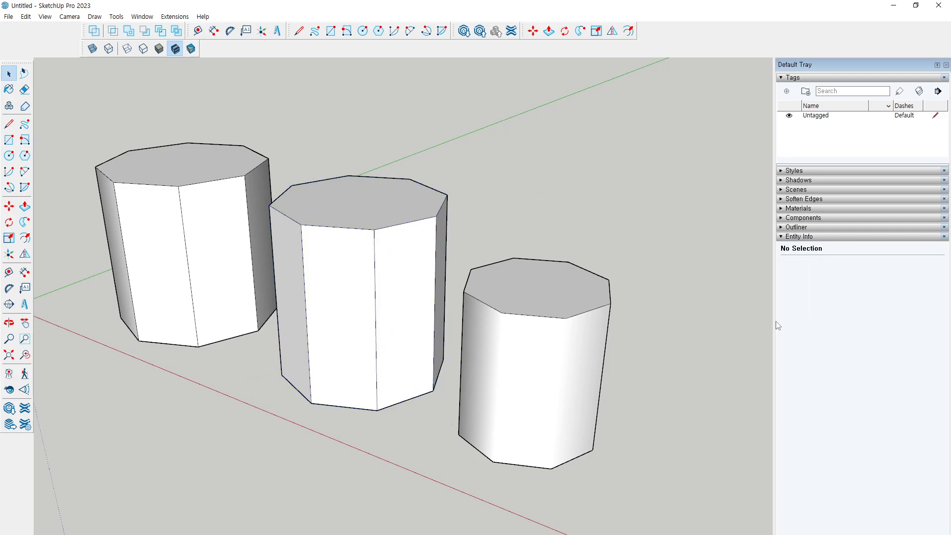